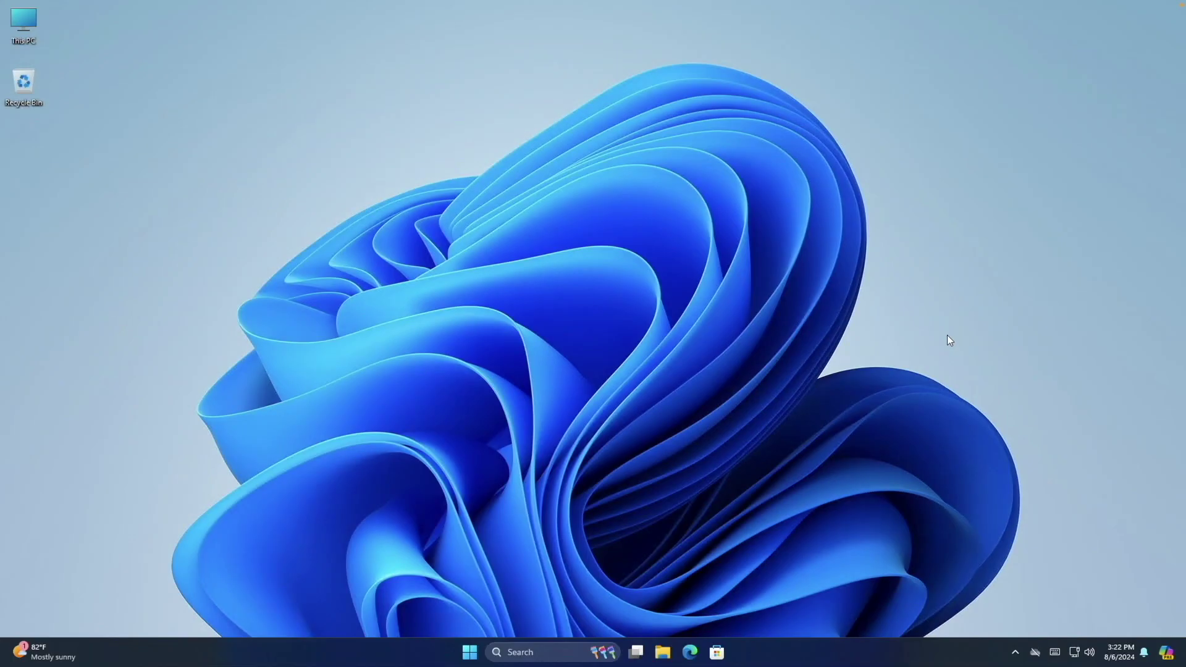
- Show the Ethernet connection details in Windows Settings, confirming a 2500/2500 Mbps link speed
right_click(1076, 654)
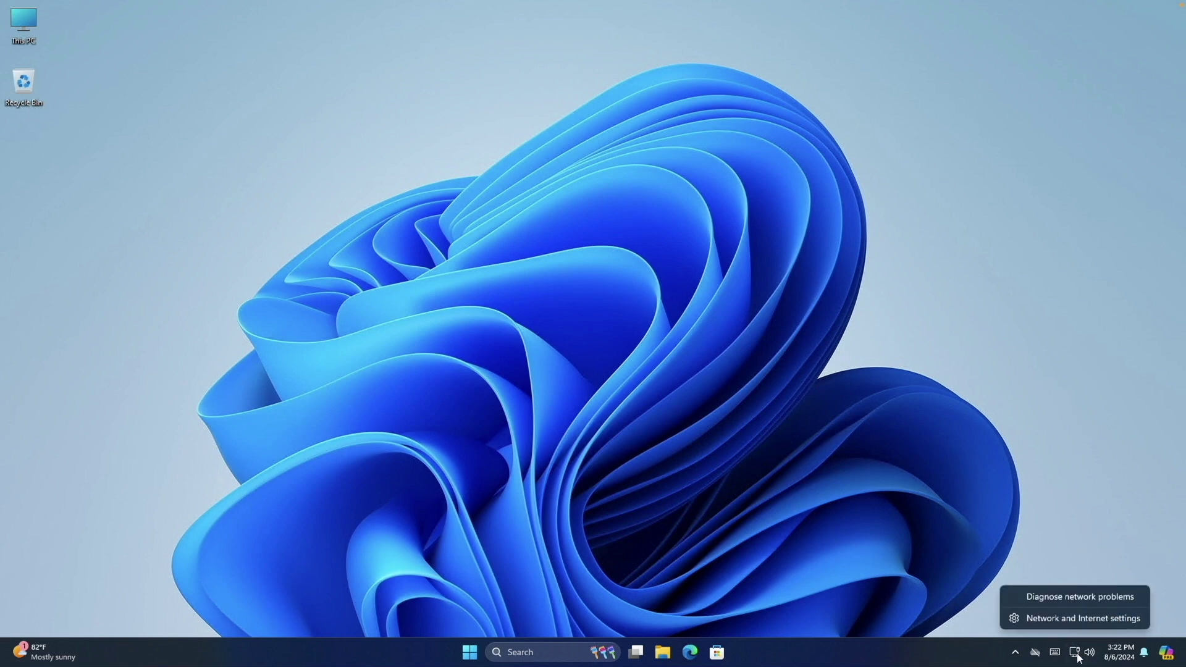
click(1077, 617)
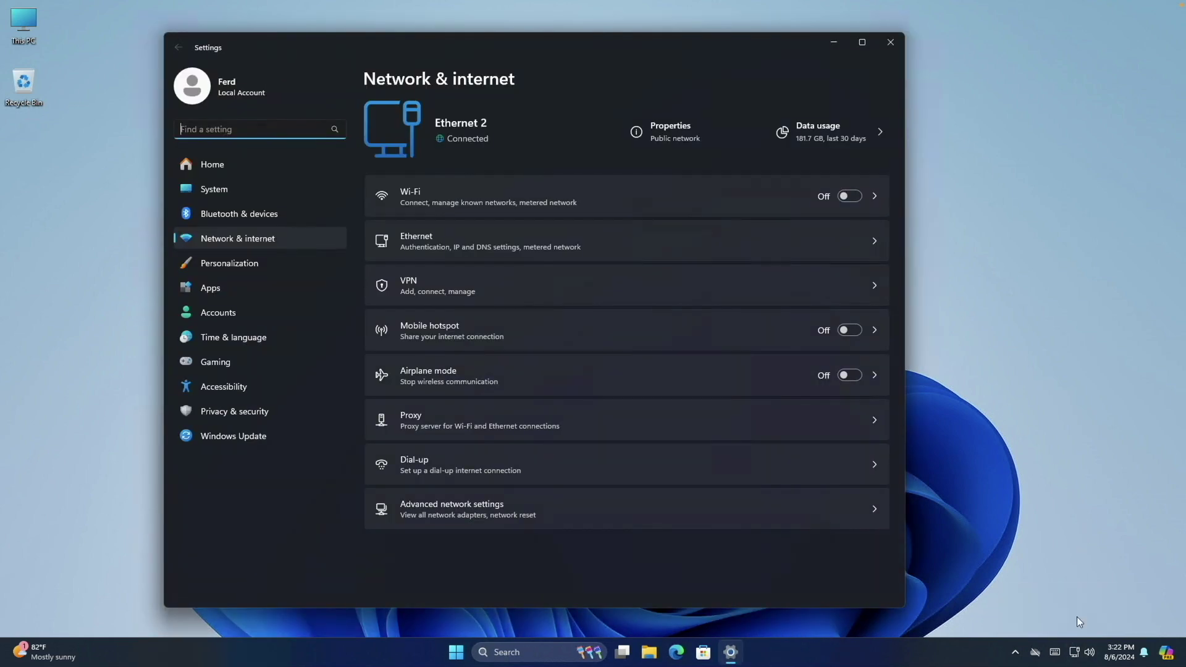
click(758, 252)
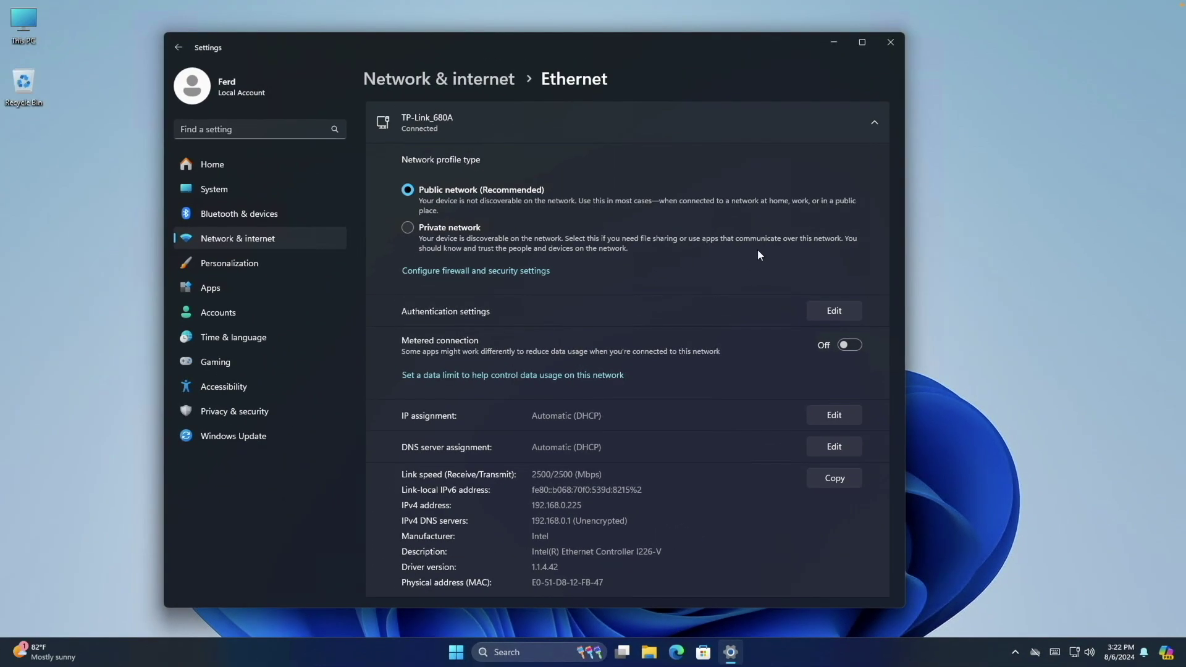
- Close Settings and browse in File Explorer to the Shared_Files share on the dalohayt2 NAS
click(891, 42)
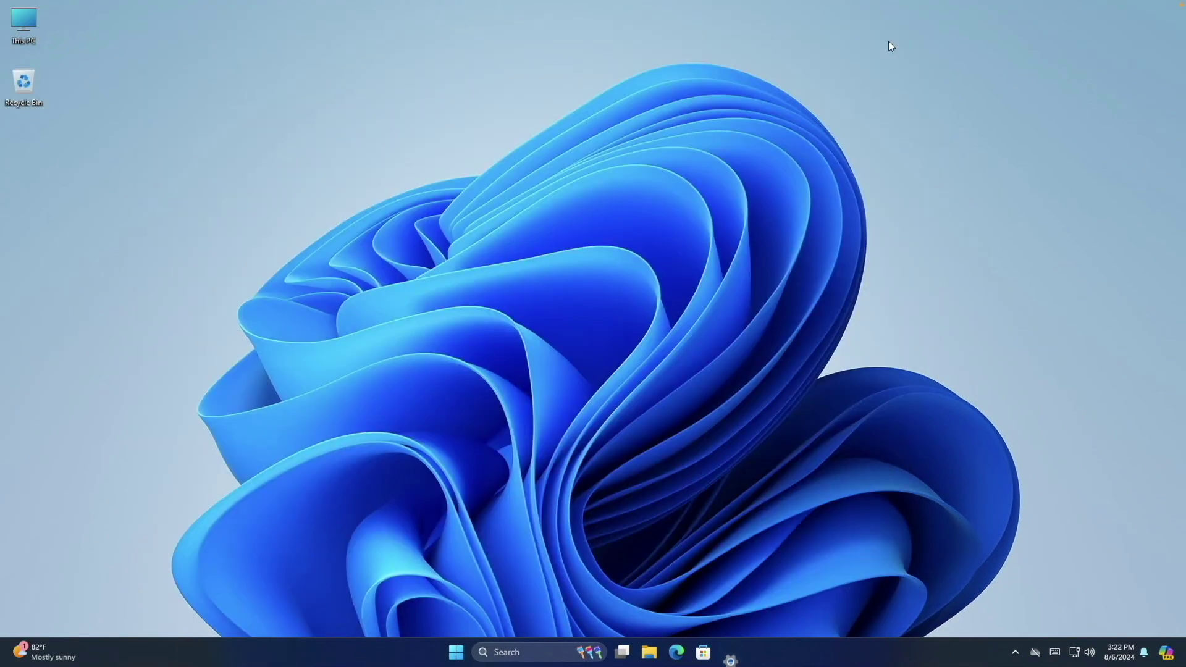
click(663, 652)
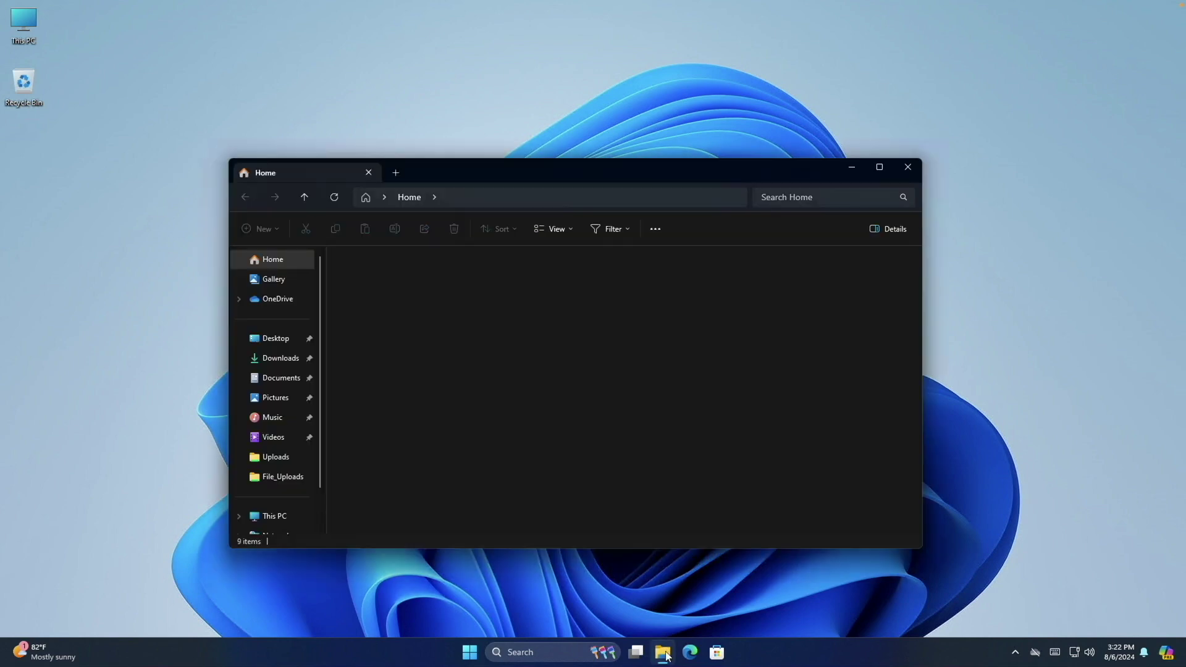
scroll(309, 506, down, 2)
click(276, 492)
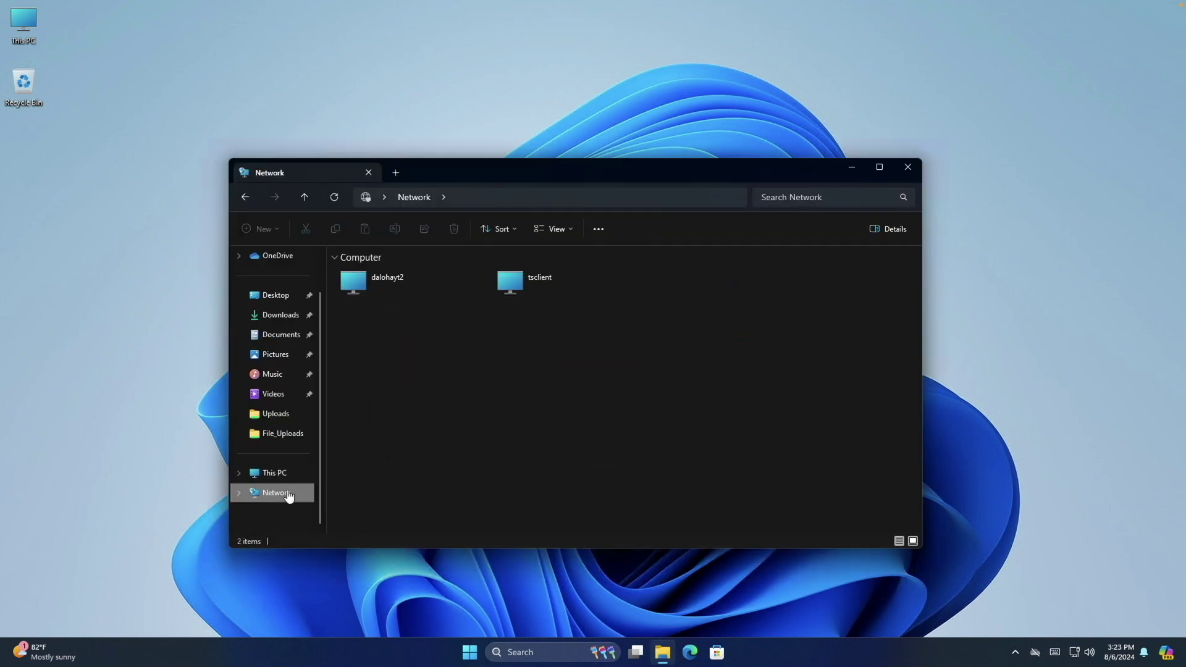
click(350, 284)
double_click(352, 281)
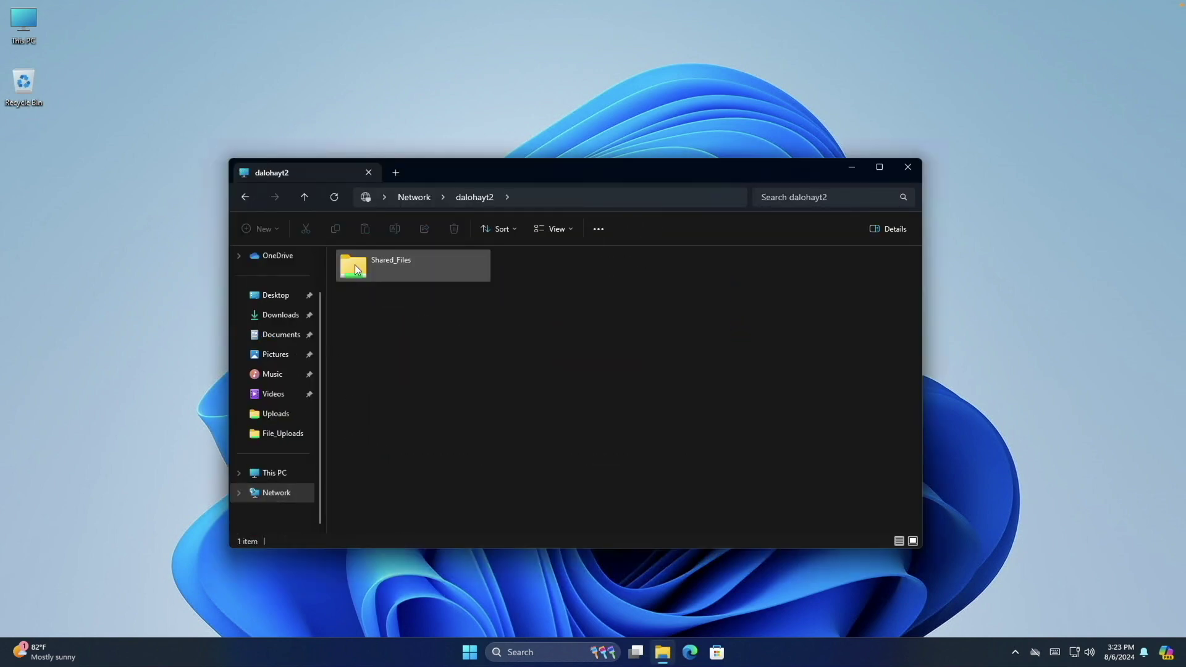
double_click(355, 267)
- Copy ubuntu-24.04-desktop-amd64.iso from a second Downloads window into Shared_Files
right_click(663, 652)
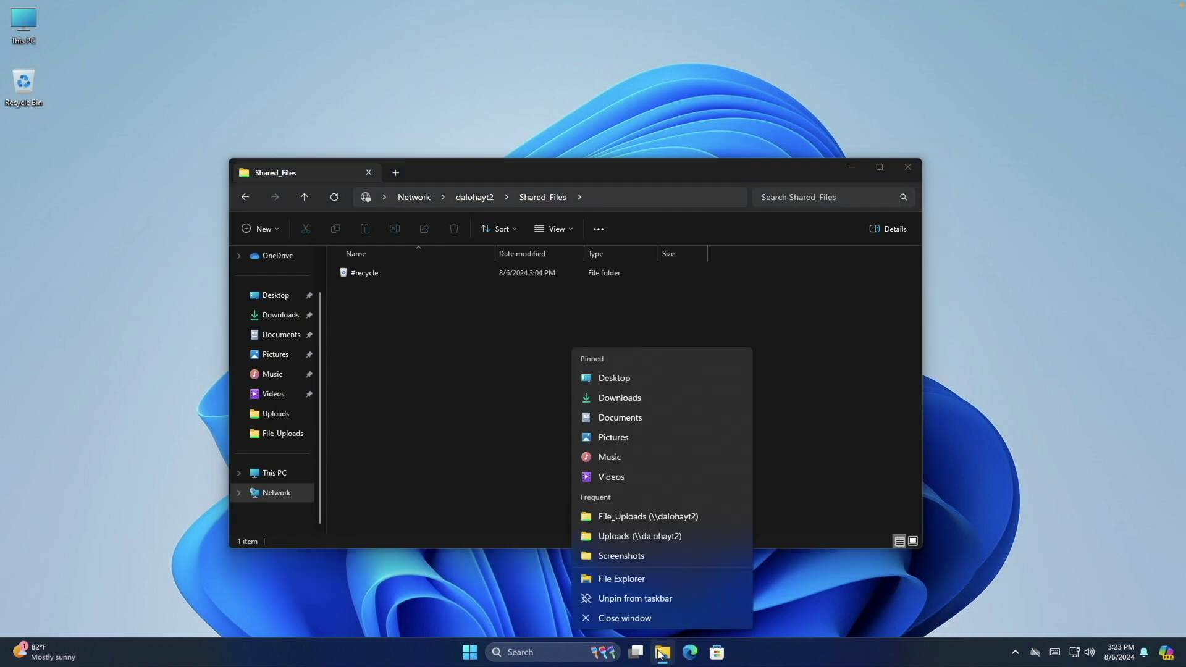
click(630, 398)
drag(556, 188, 932, 204)
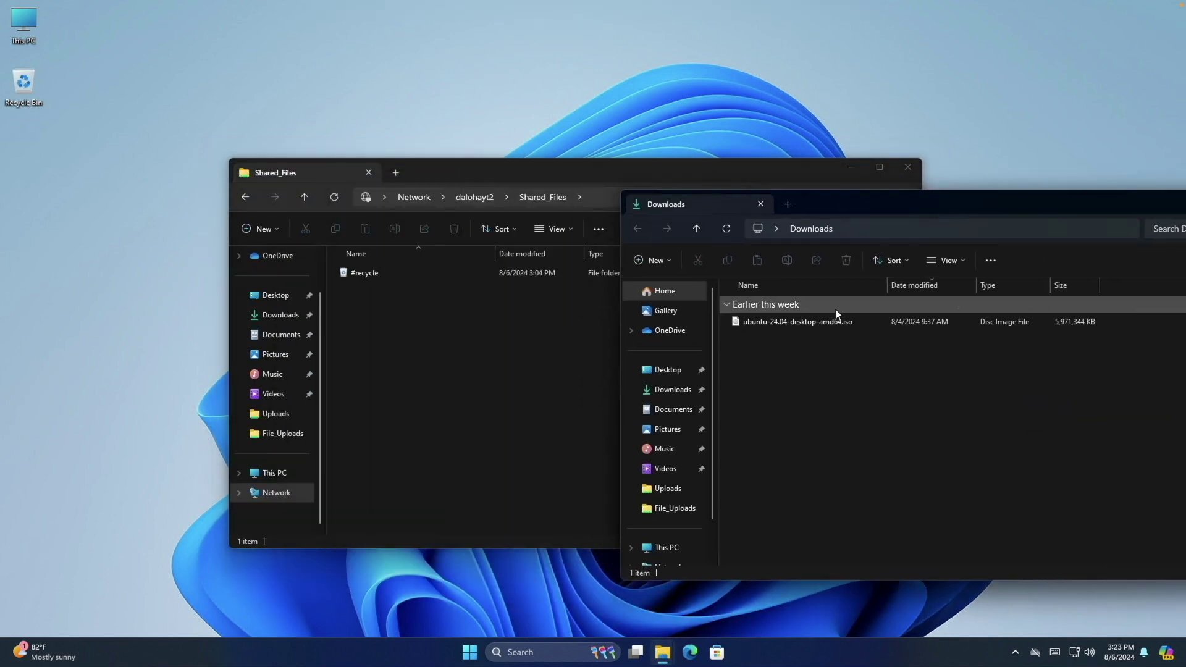
click(829, 322)
drag(829, 320, 417, 361)
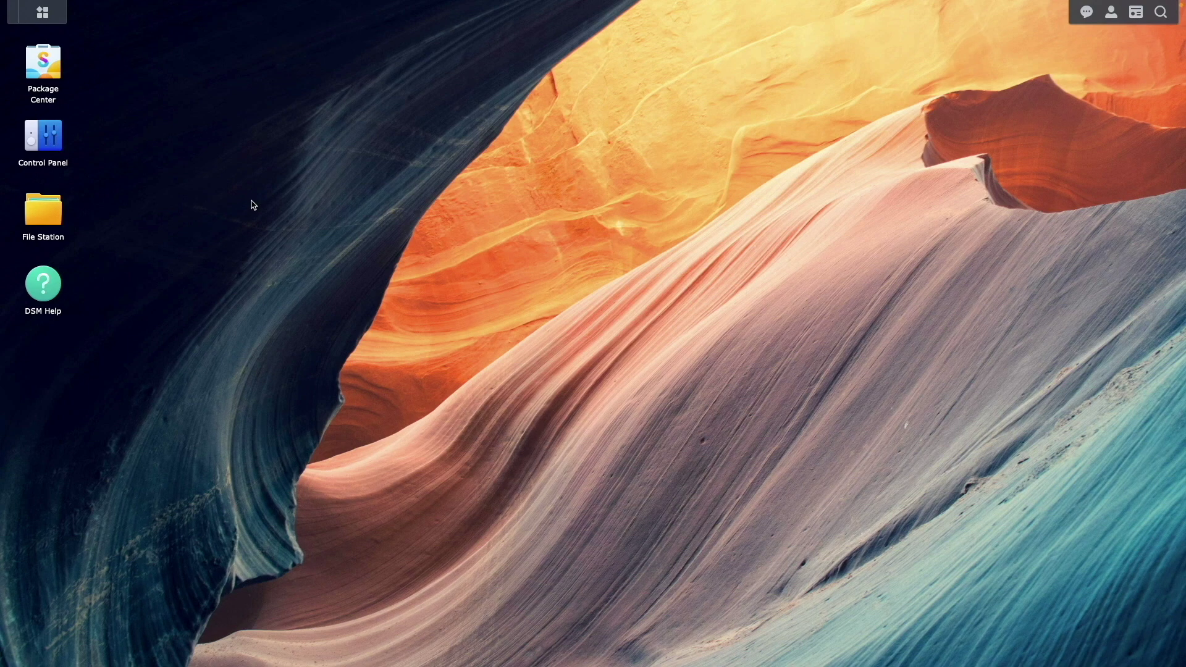
- Enable SMB3 Multichannel with asynchronous read, save with SMB restart, then review LAN 1 and LAN 2 interfaces
click(59, 147)
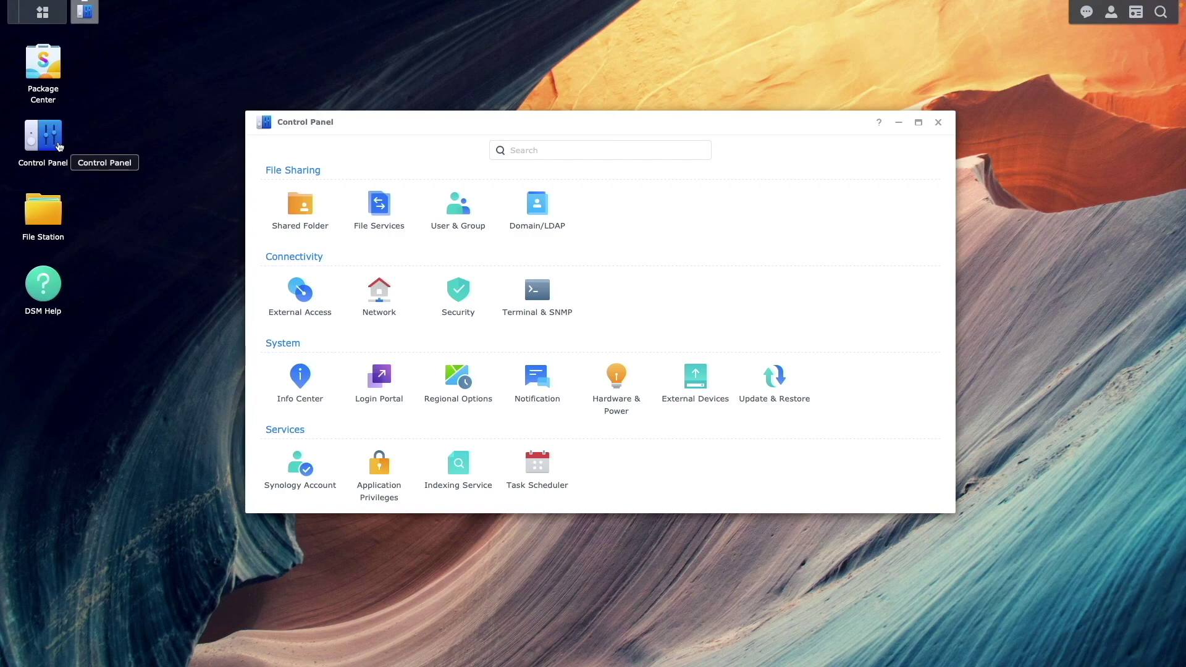
click(379, 204)
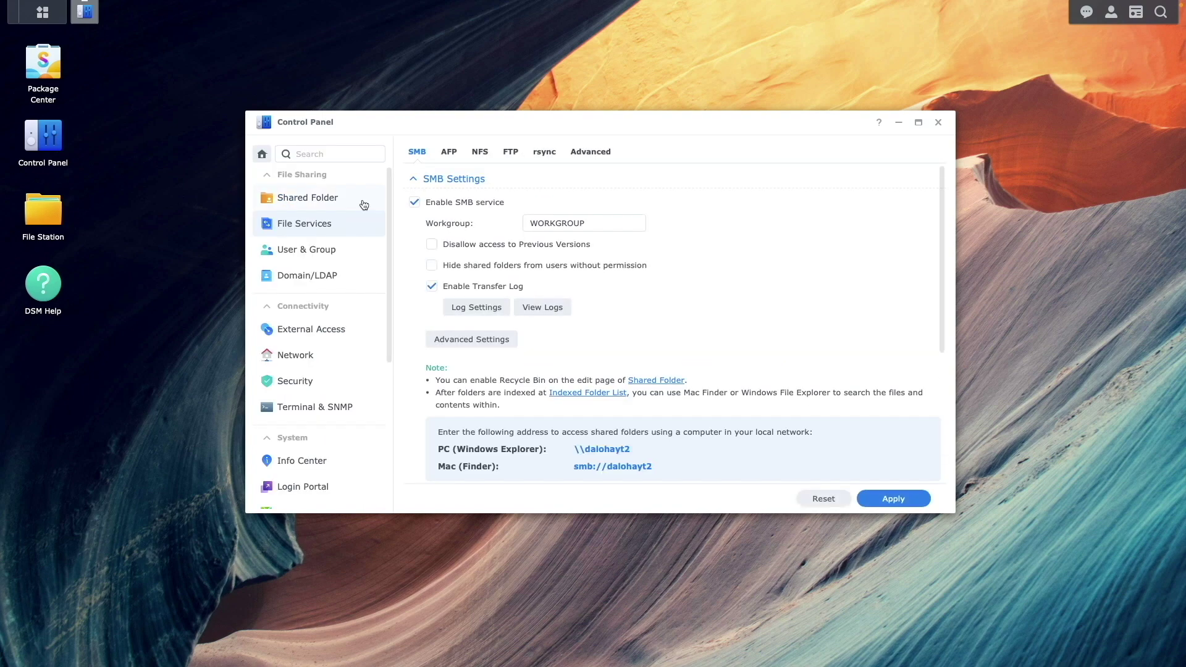
click(480, 339)
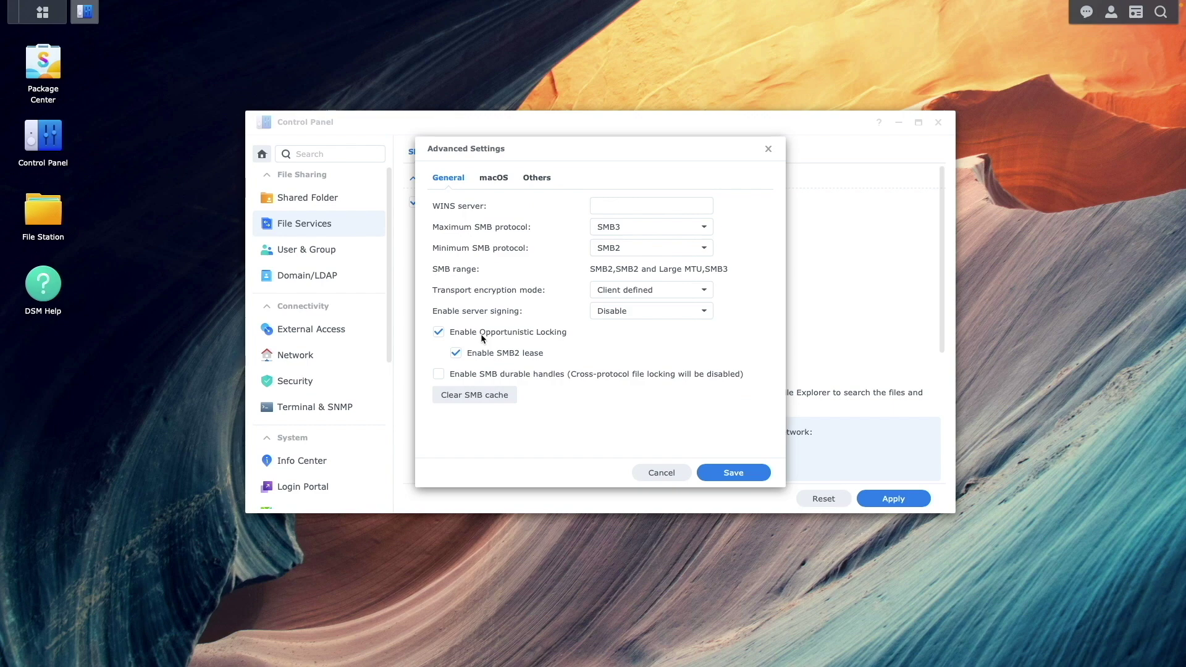
click(537, 178)
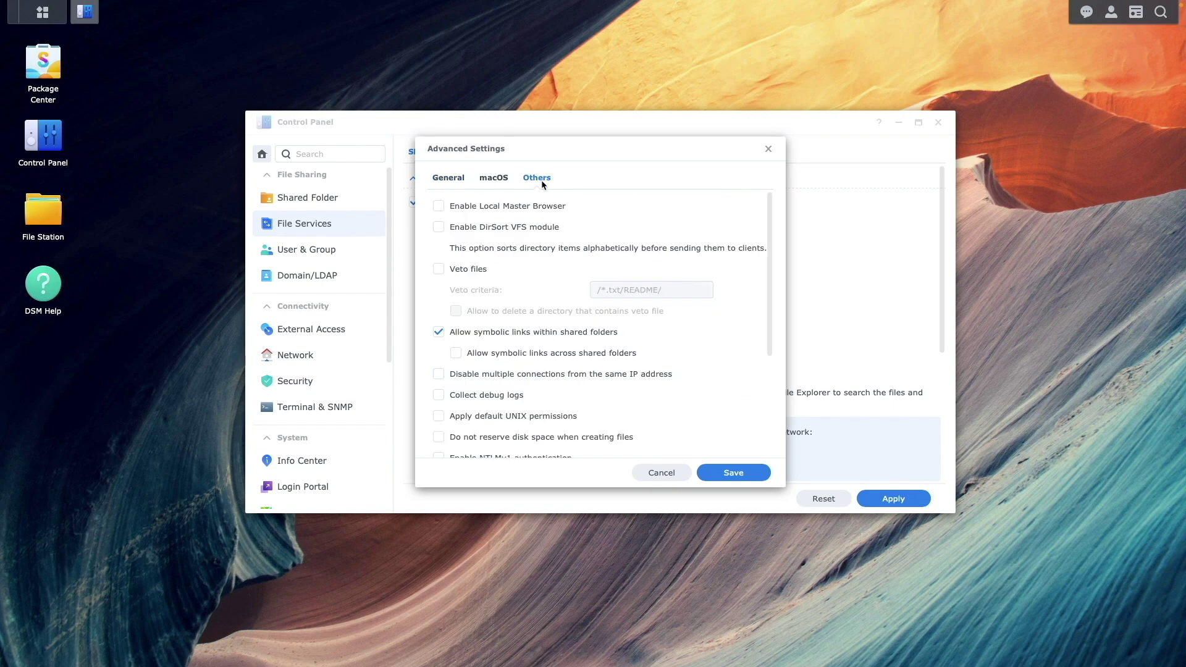
scroll(569, 357, down, 3)
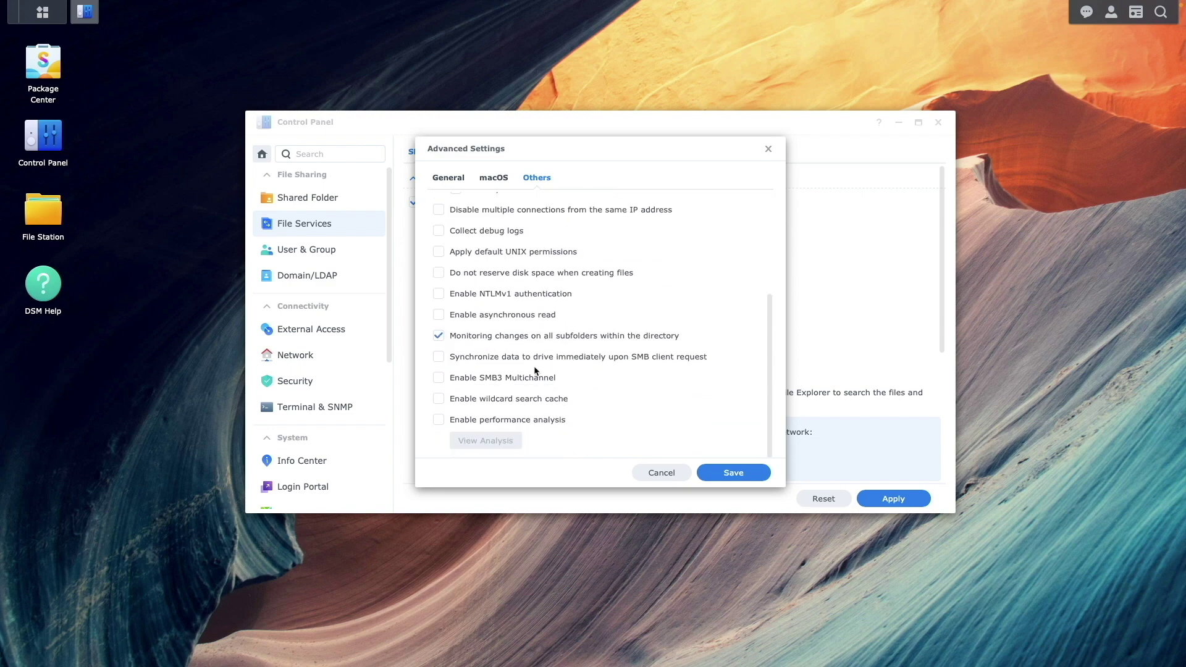
click(438, 378)
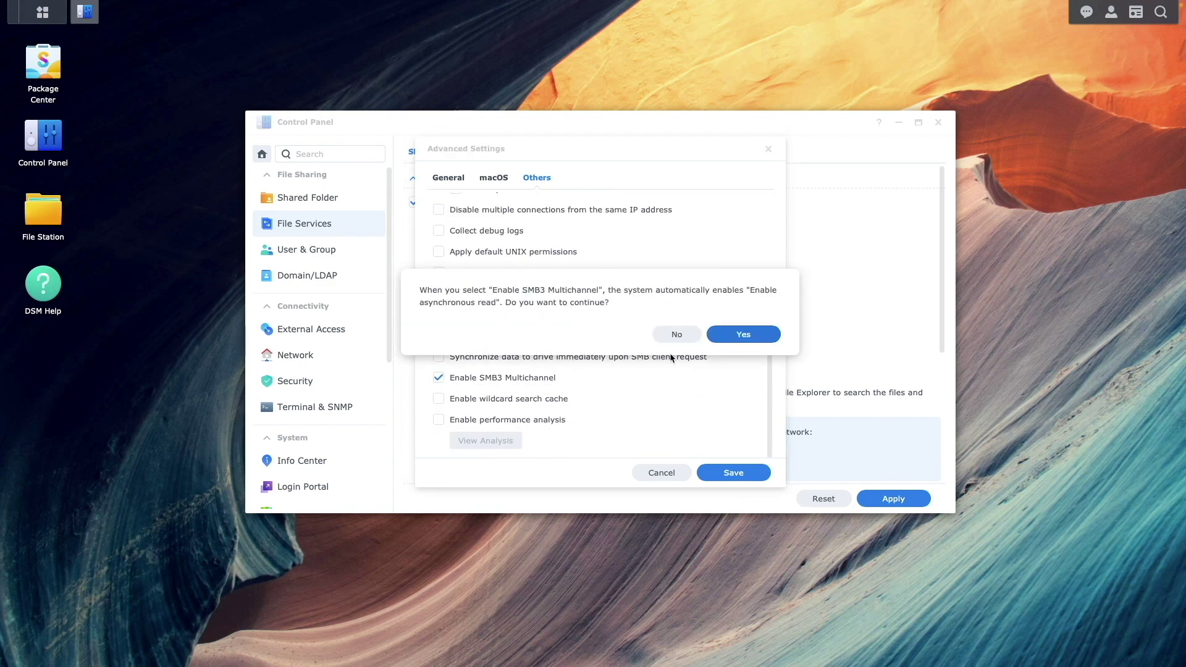
click(720, 339)
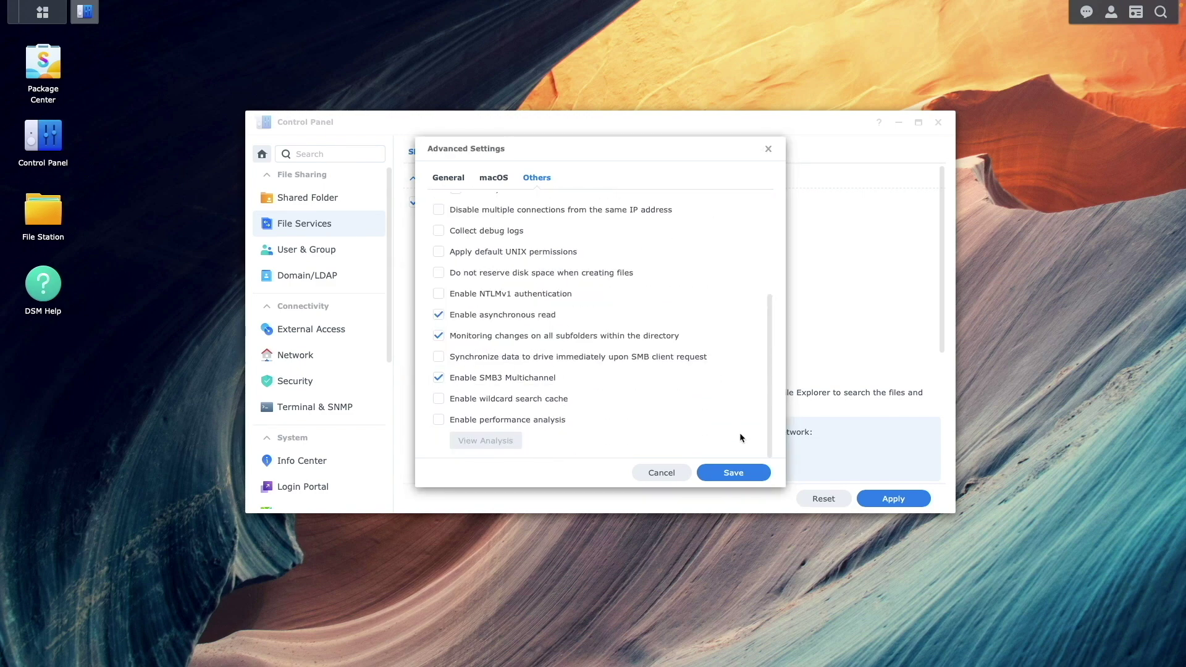
click(752, 472)
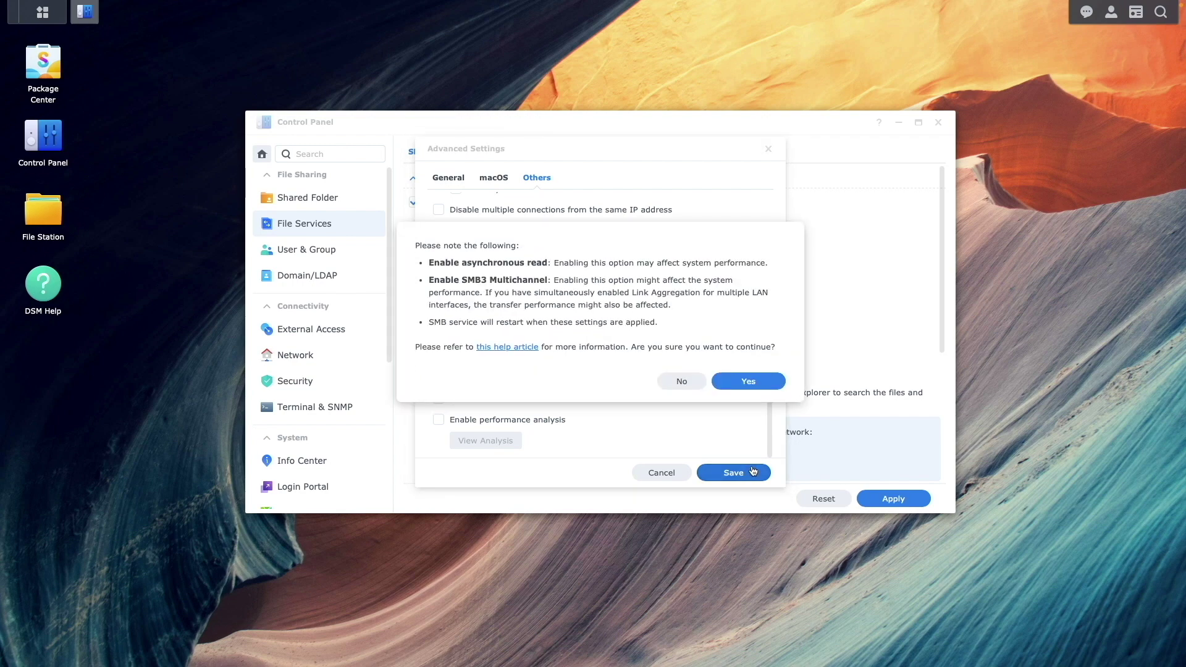
click(776, 388)
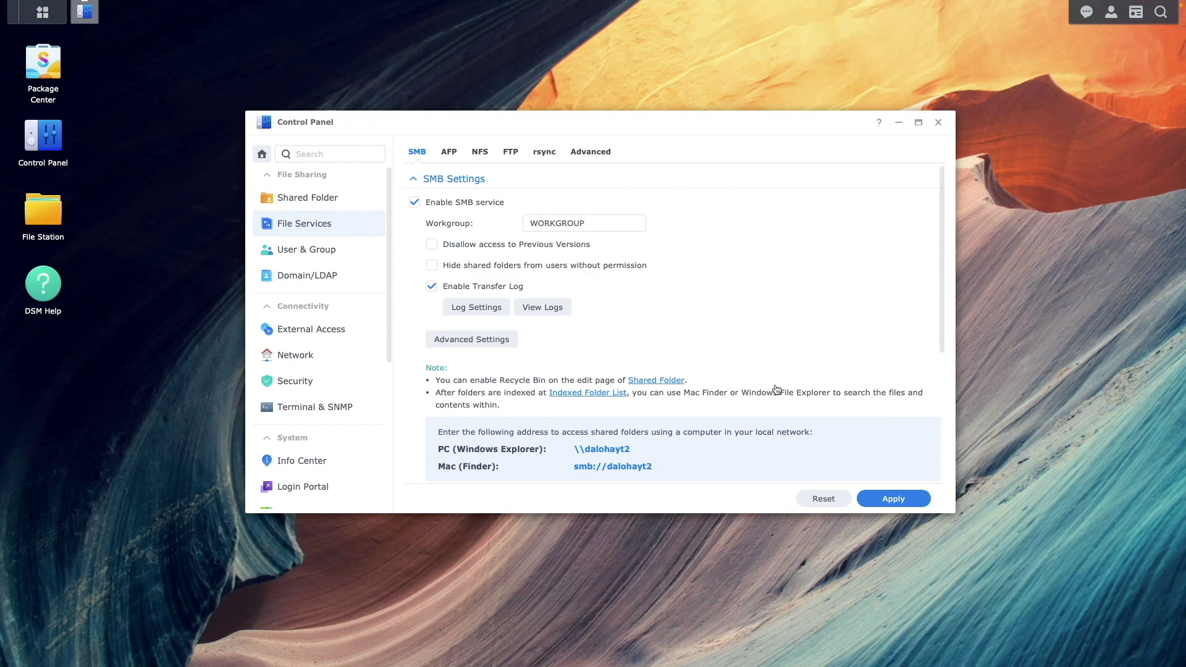
click(345, 360)
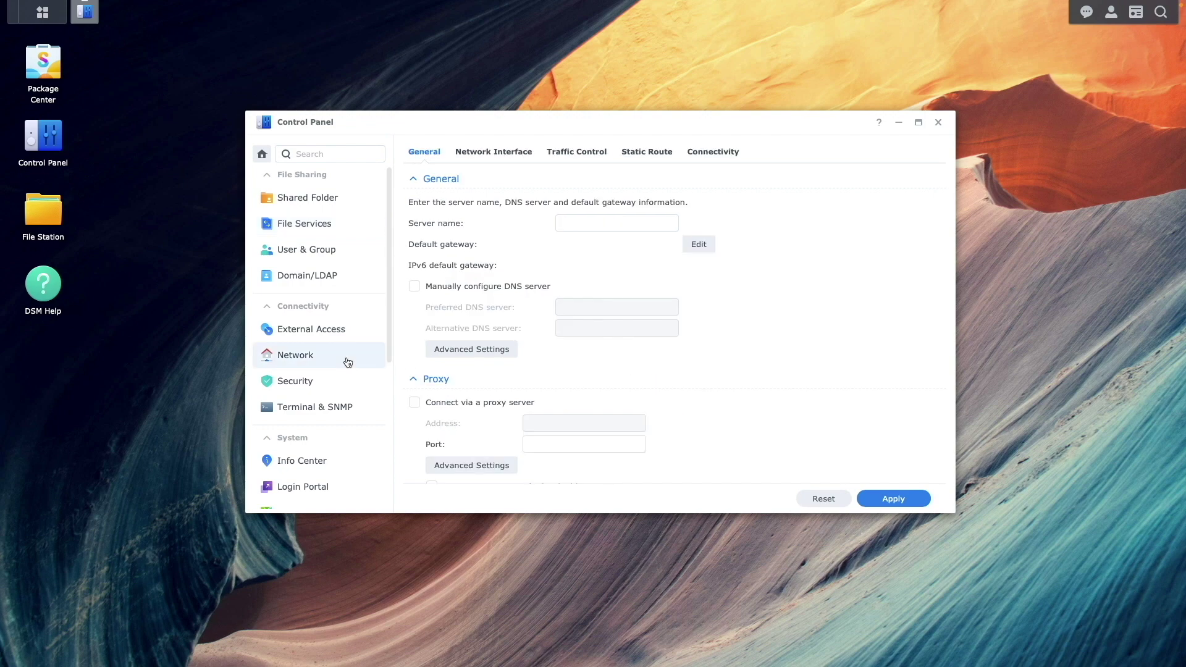
click(465, 158)
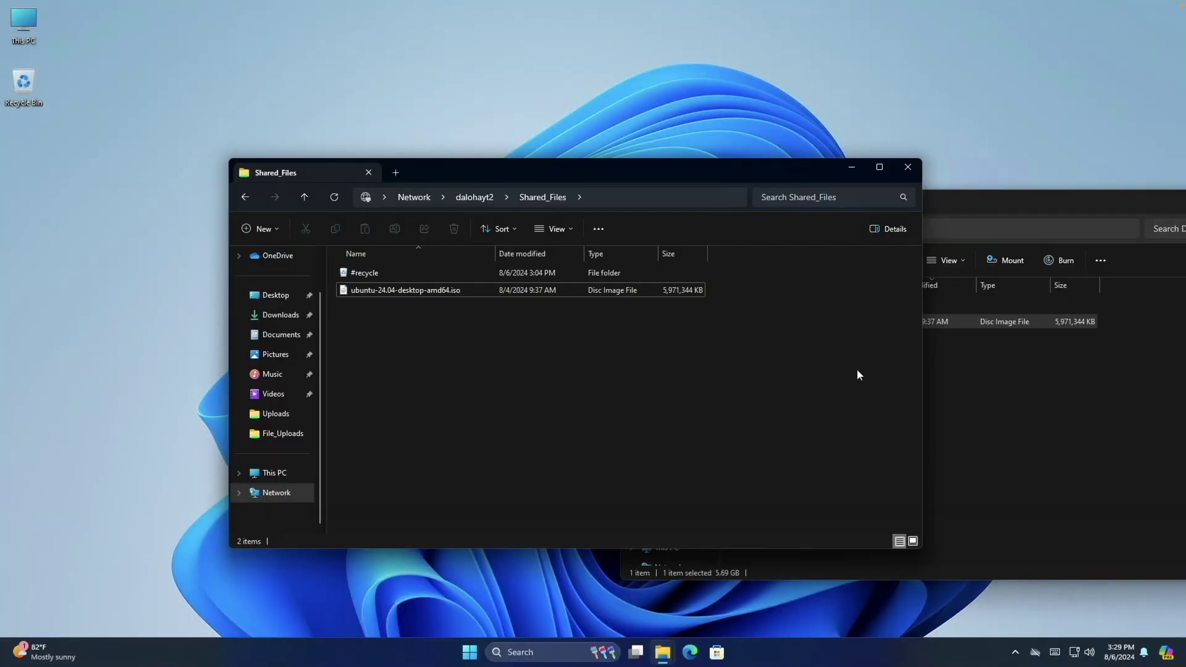
- Close the Downloads window and copy the ubuntu ISO from Shared_Files to the desktop
click(987, 205)
click(1032, 190)
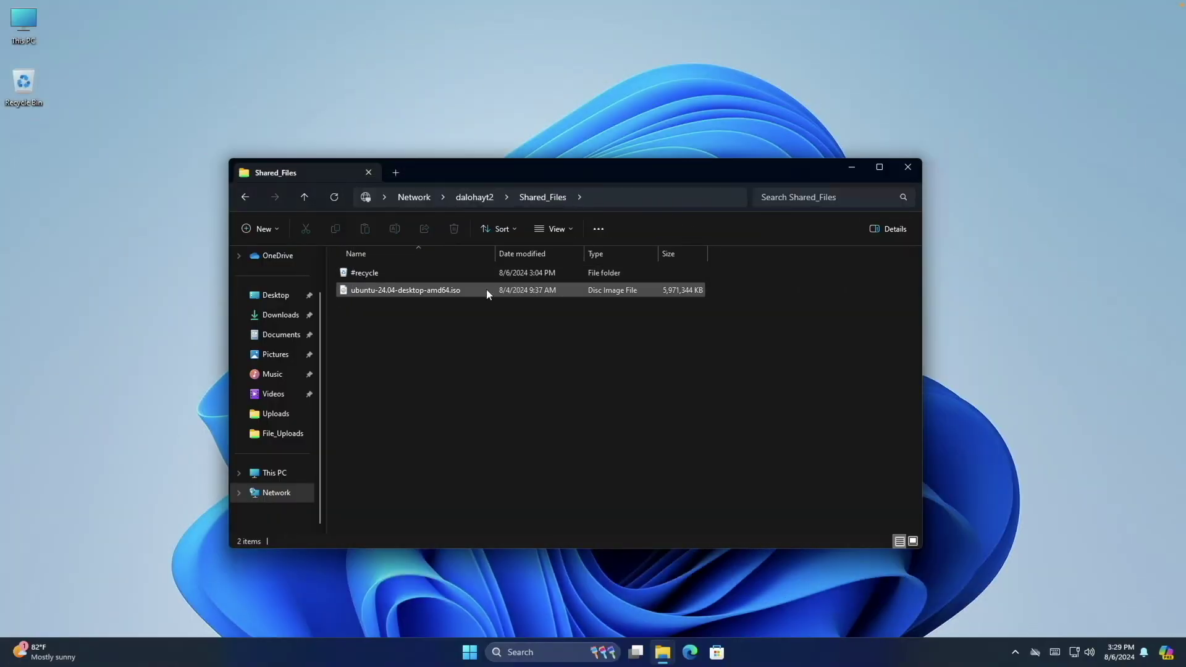
mouse_move(487, 289)
mouse_down()
mouse_move(429, 297)
mouse_move(84, 469)
mouse_up()
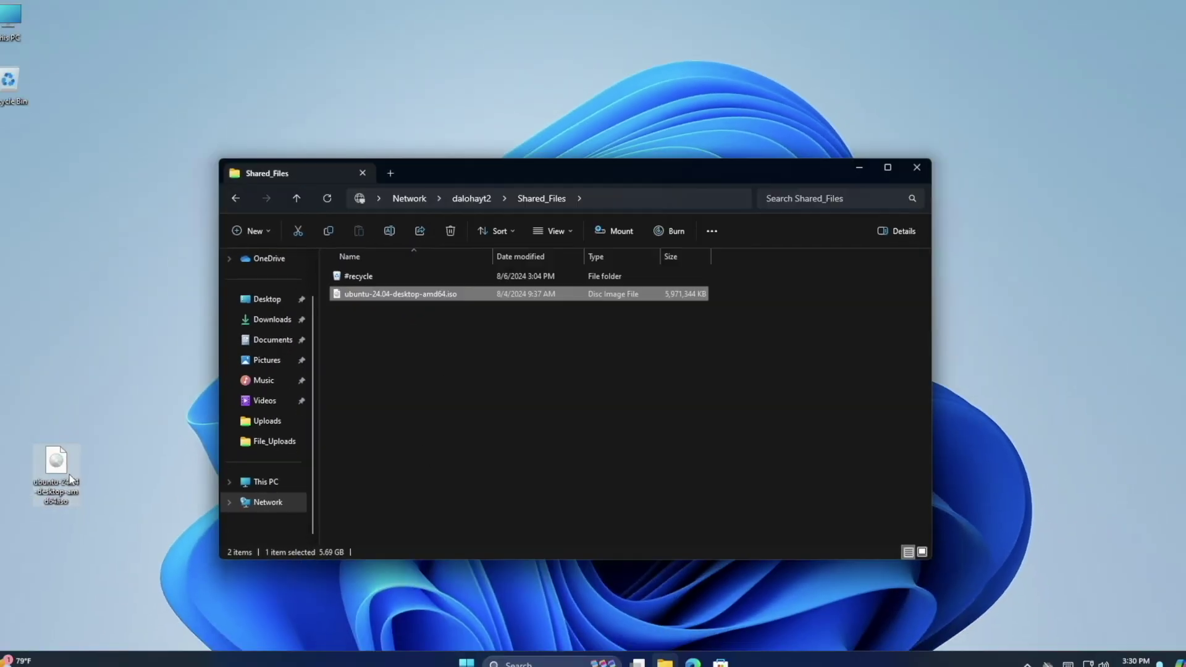
click(470, 652)
- Launch Windows PowerShell as administrator from the search results
text(power)
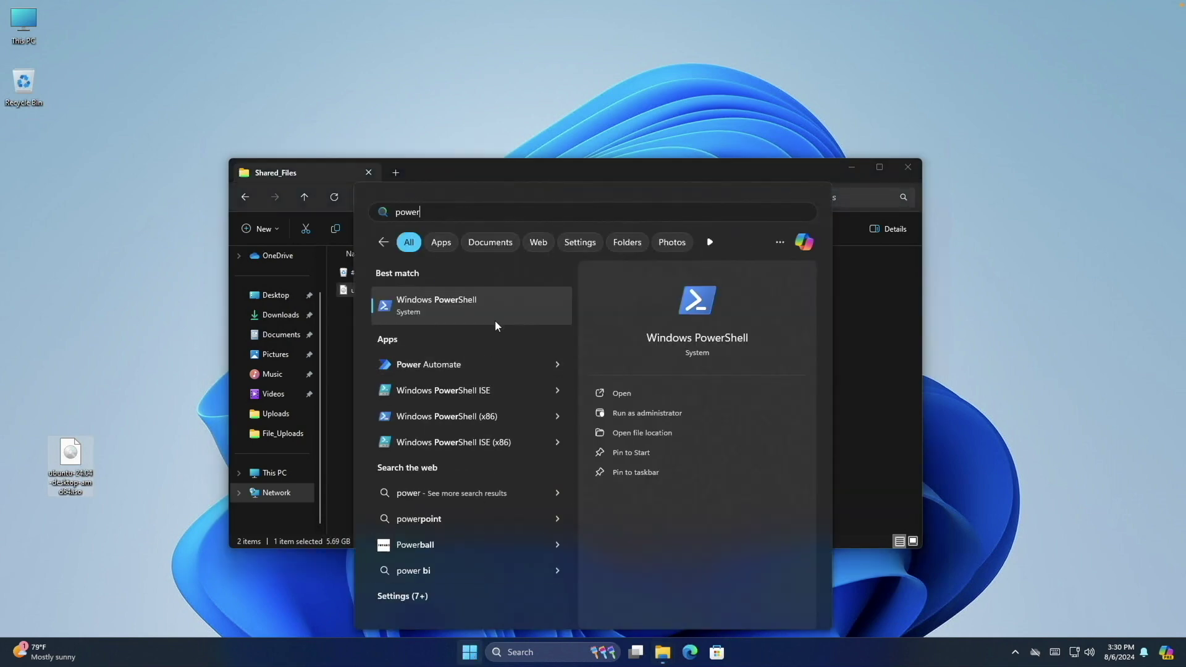
right_click(497, 312)
click(542, 329)
key(alt+y)
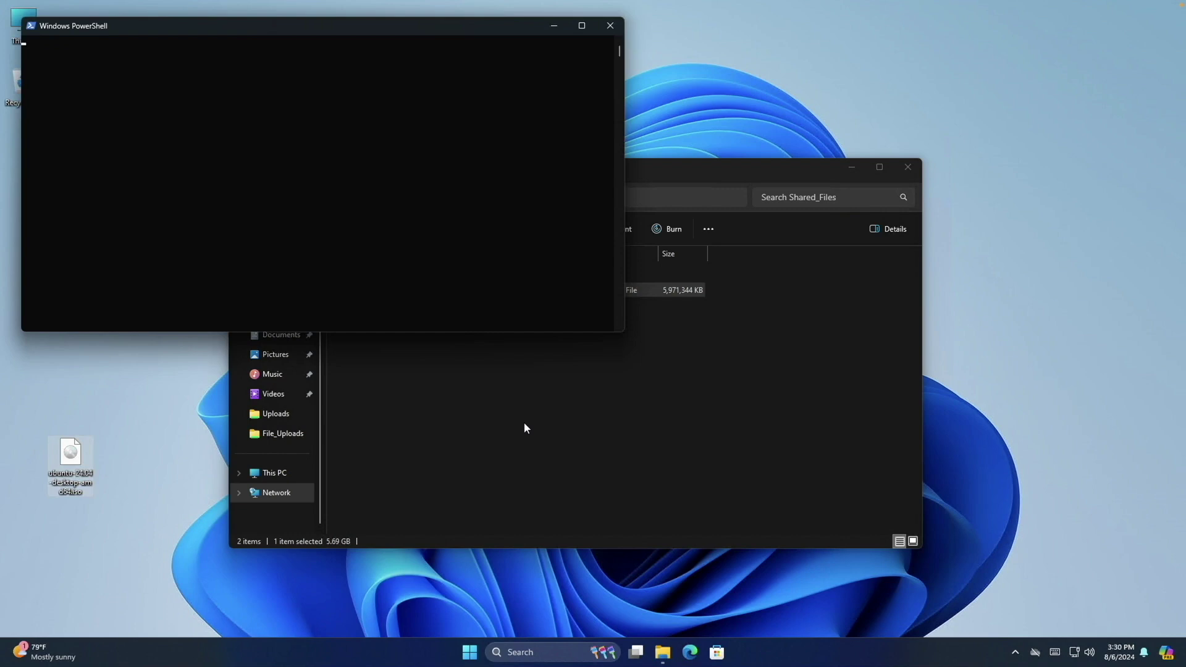
- Run Get-SmbMultichannelConnection to confirm channels to 192.168.0.54 and 192.168.0.55, then exit PowerShell
click(433, 218)
text(Get-Smb)
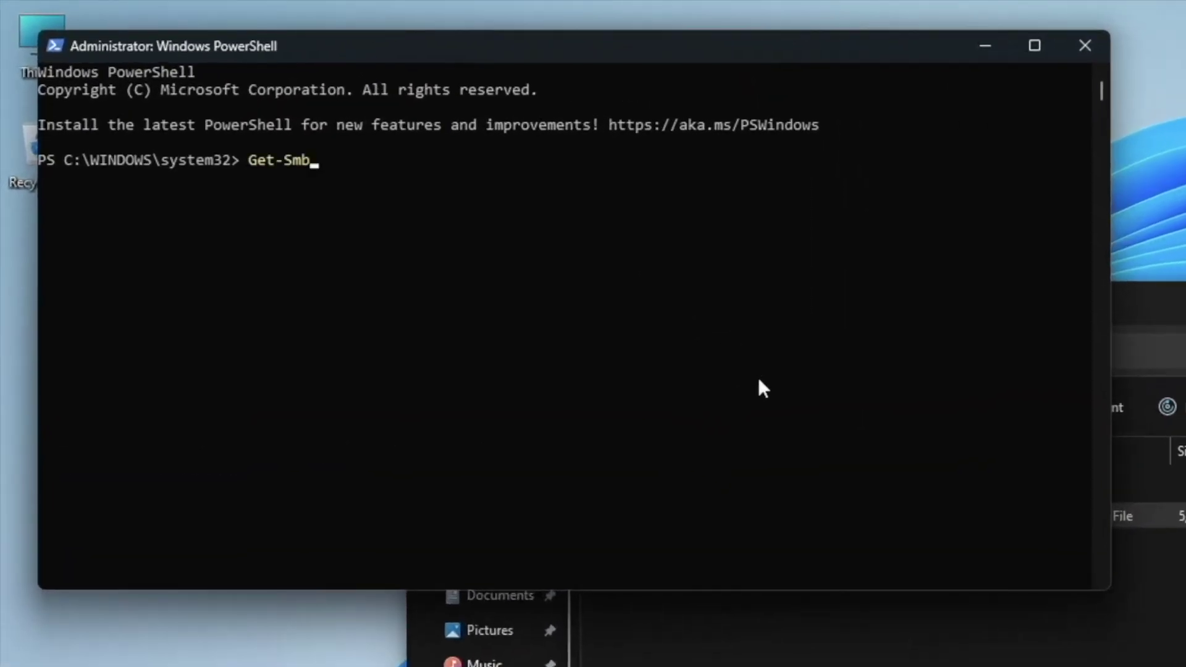
text(Mul)
key(Tab)
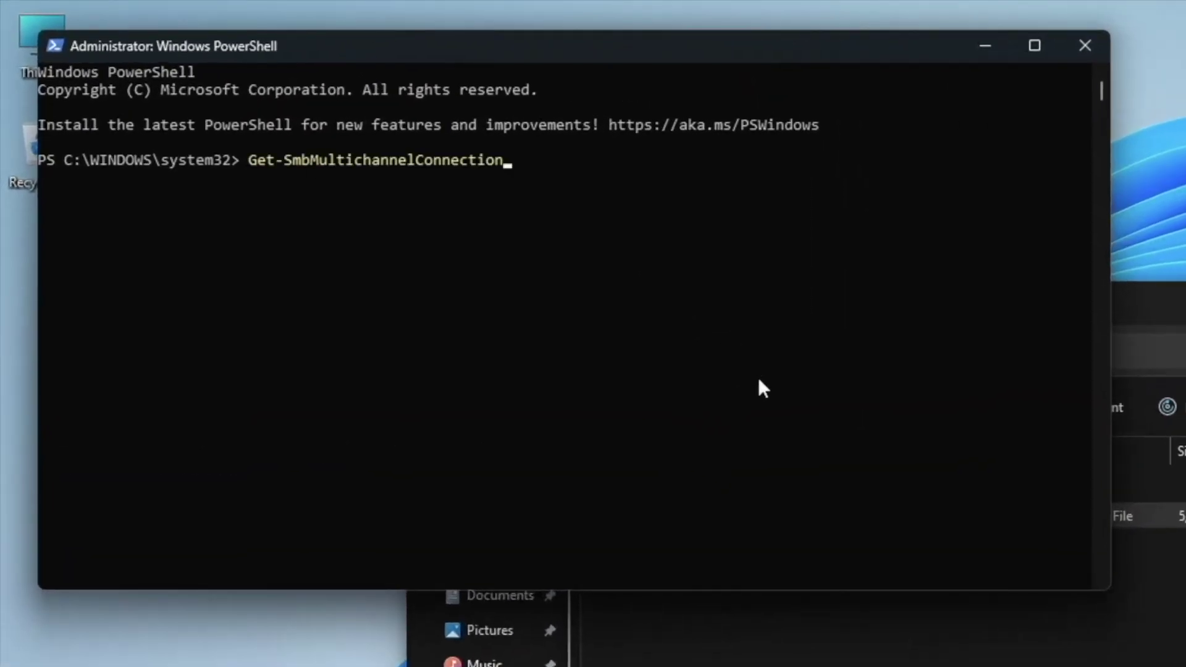
key(Return)
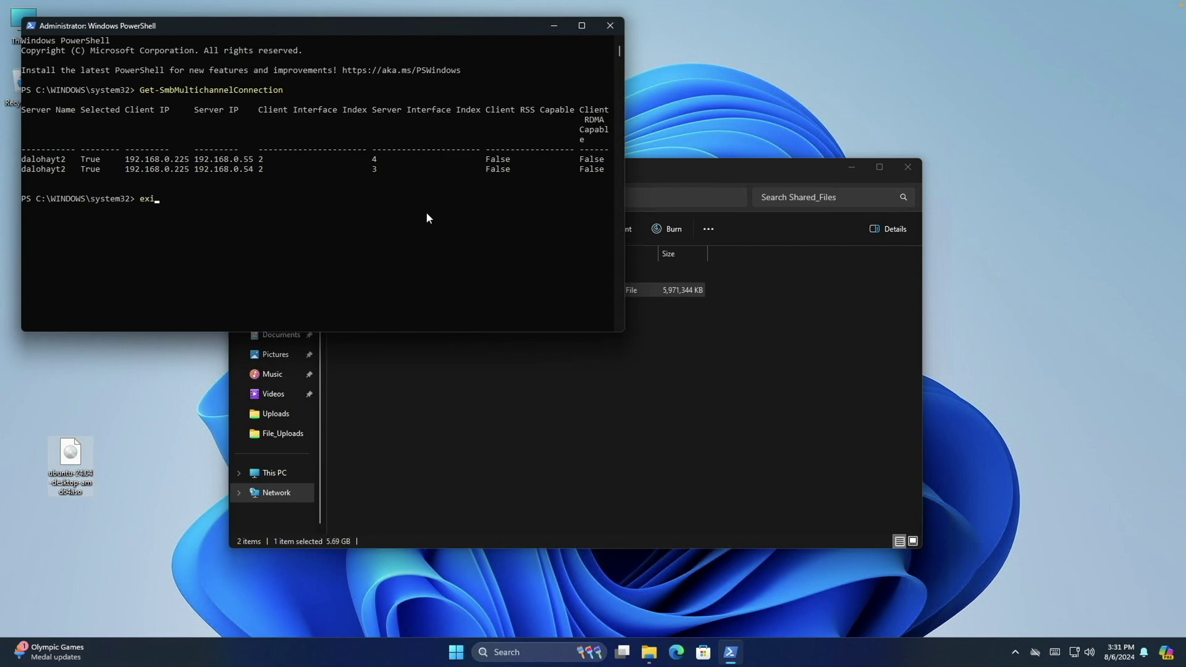
text(t)
key(Return)
- Delete the ubuntu ISO from Shared_Files and copy it back from the desktop at about 122 MB/s
right_click(428, 293)
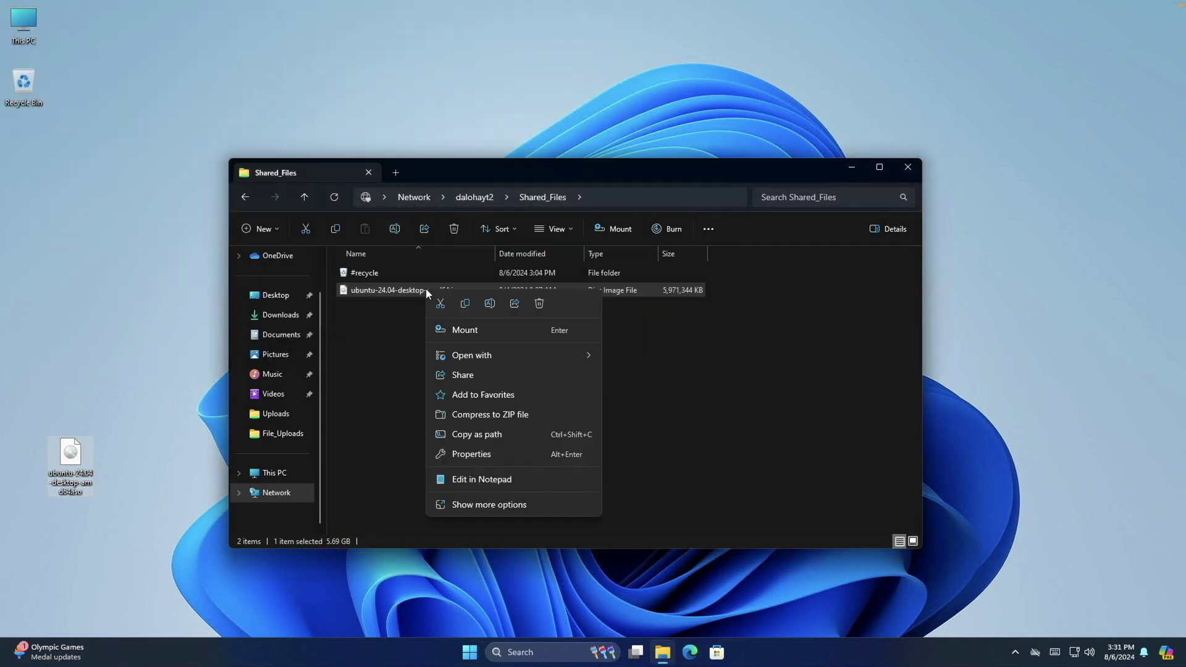
click(539, 303)
click(636, 374)
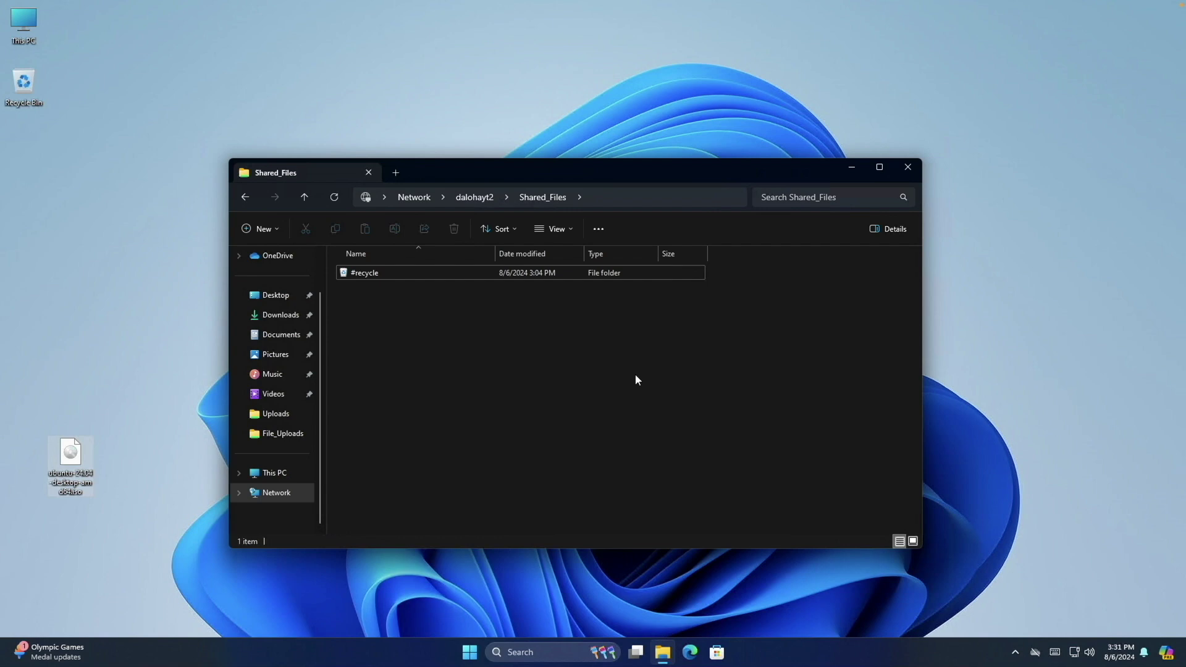
drag(84, 454, 418, 343)
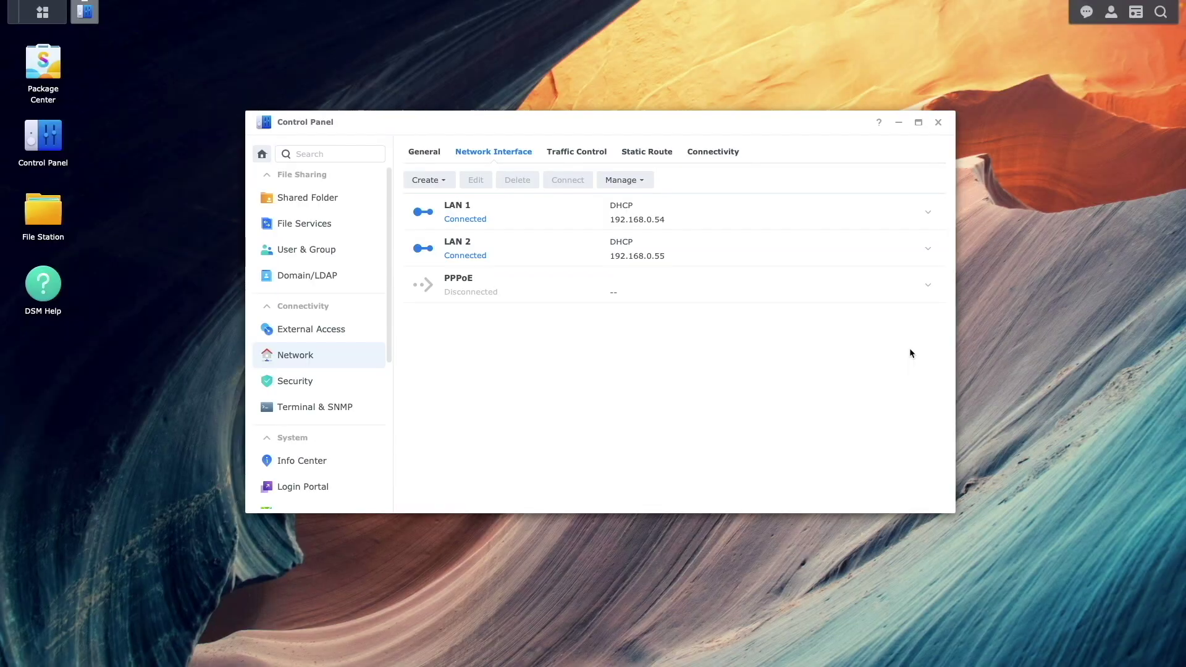
- Save the File Services advanced SMB Others options and accept the SMB service restart
click(364, 226)
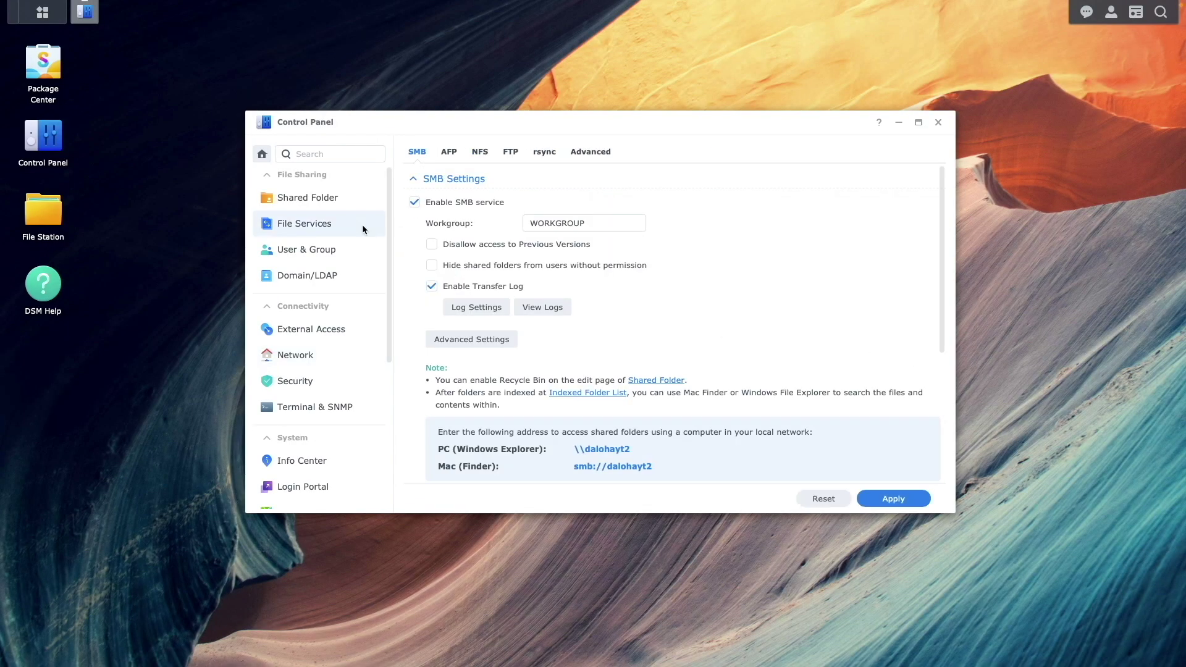
click(504, 341)
click(535, 179)
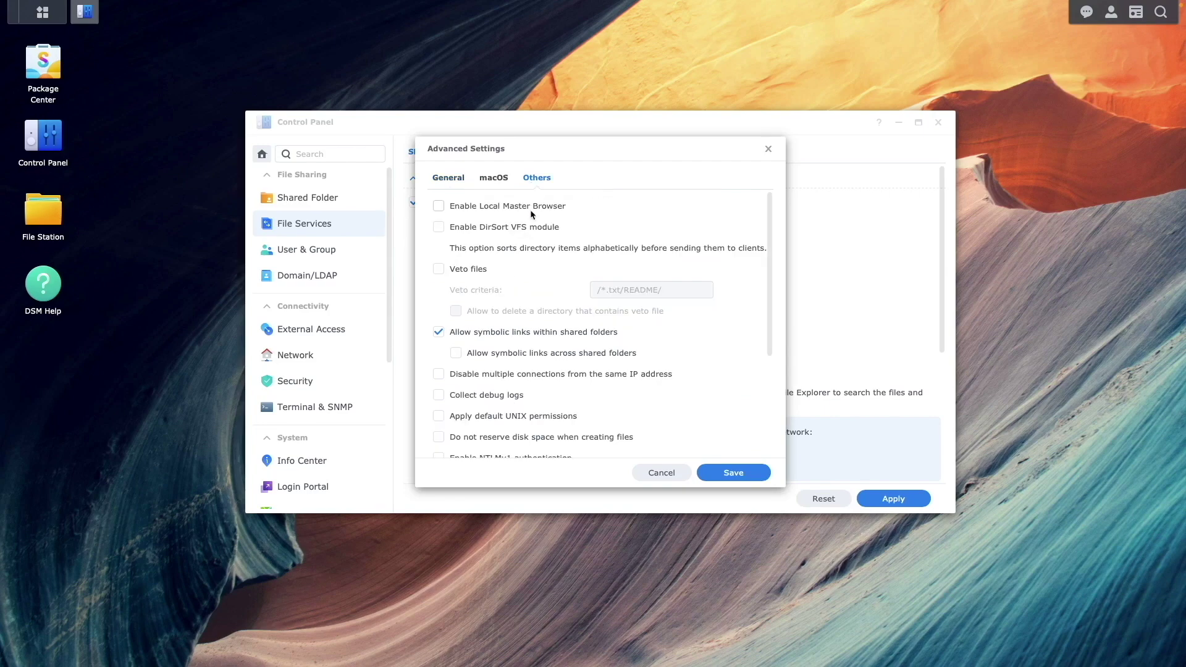
scroll(581, 350, down, 5)
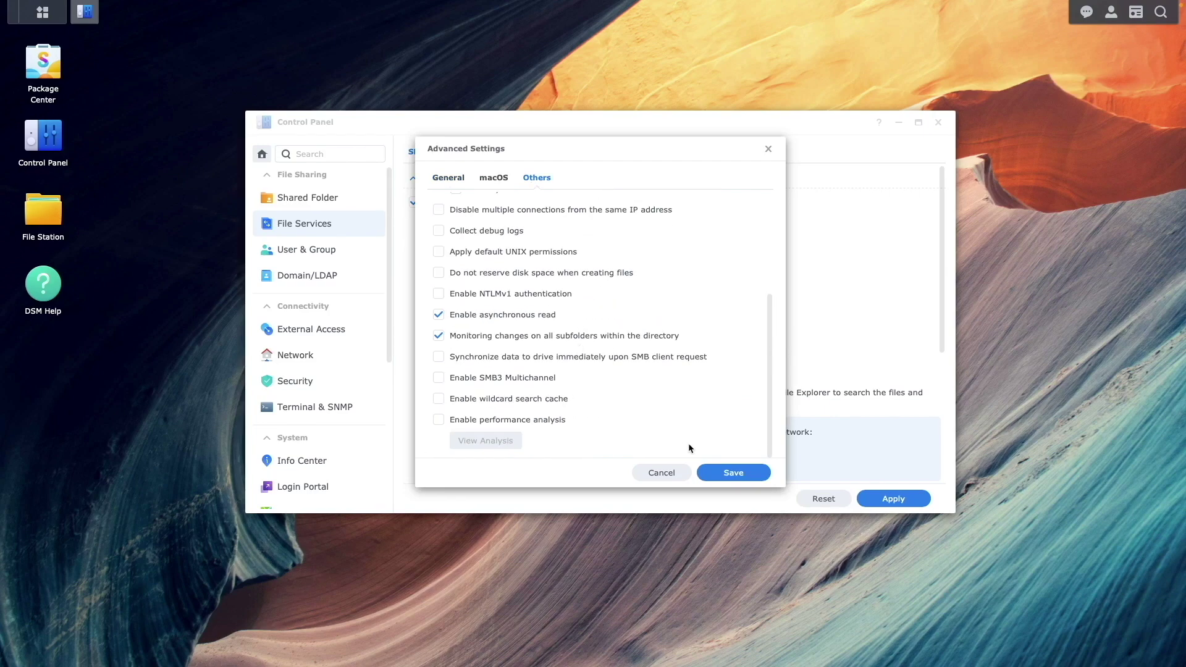
click(719, 474)
click(766, 353)
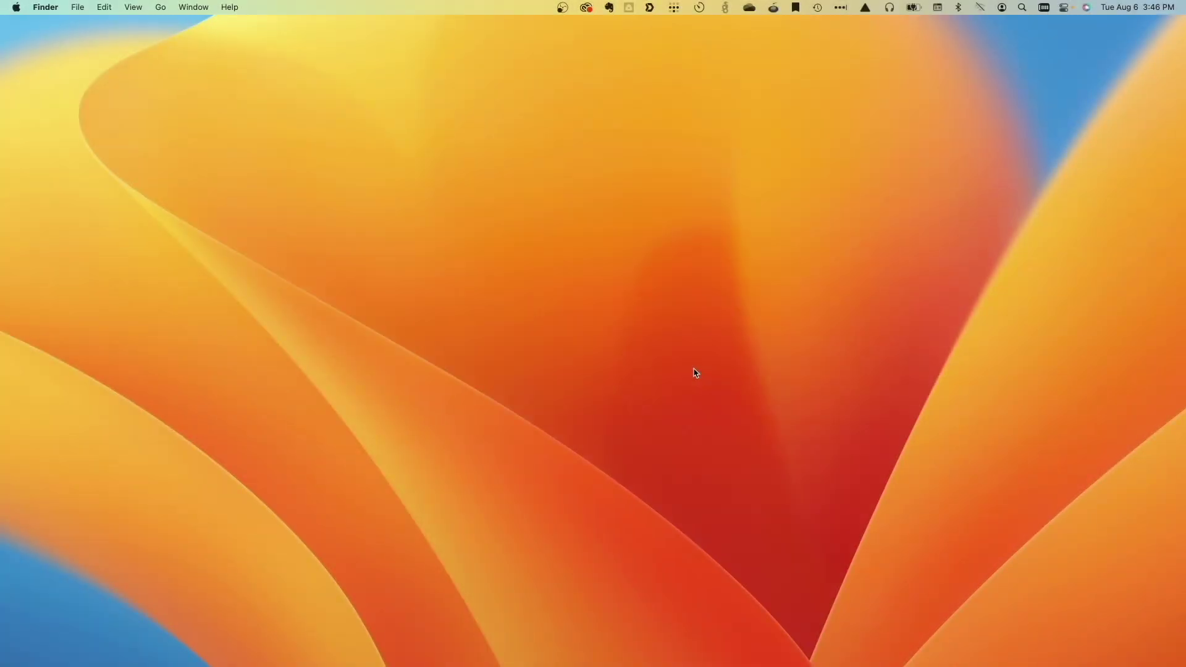
- Launch Activity Monitor via Spotlight and position it on the right side of the screen
key(super+space)
text(activ)
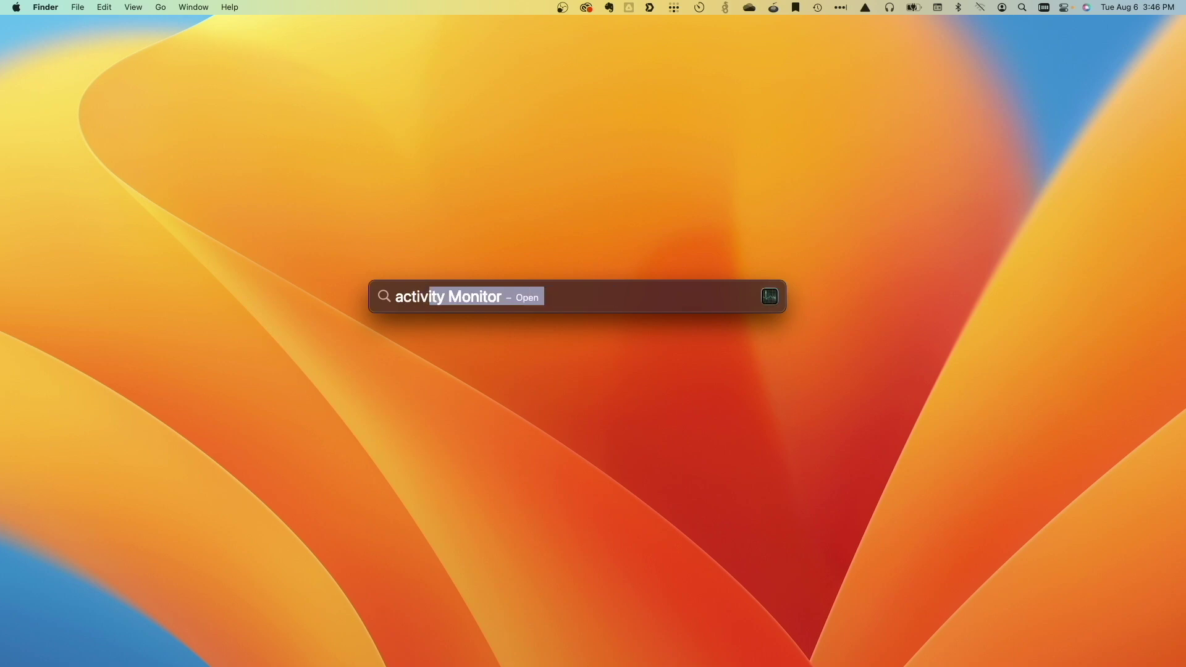
key(Return)
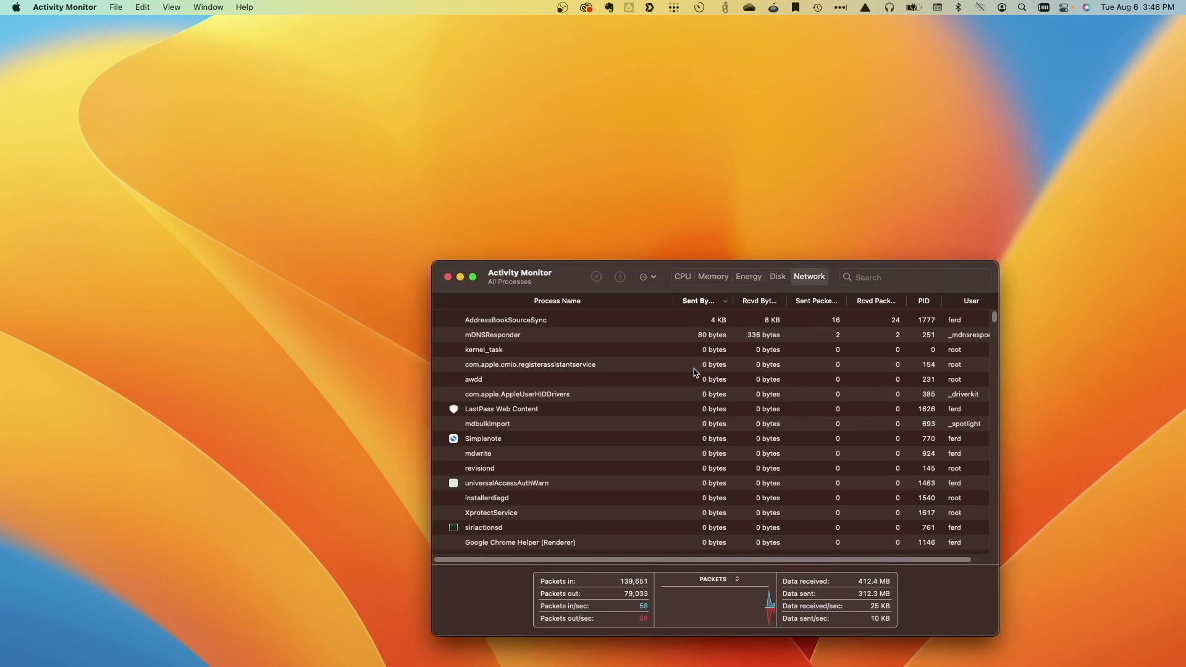
drag(575, 267, 725, 267)
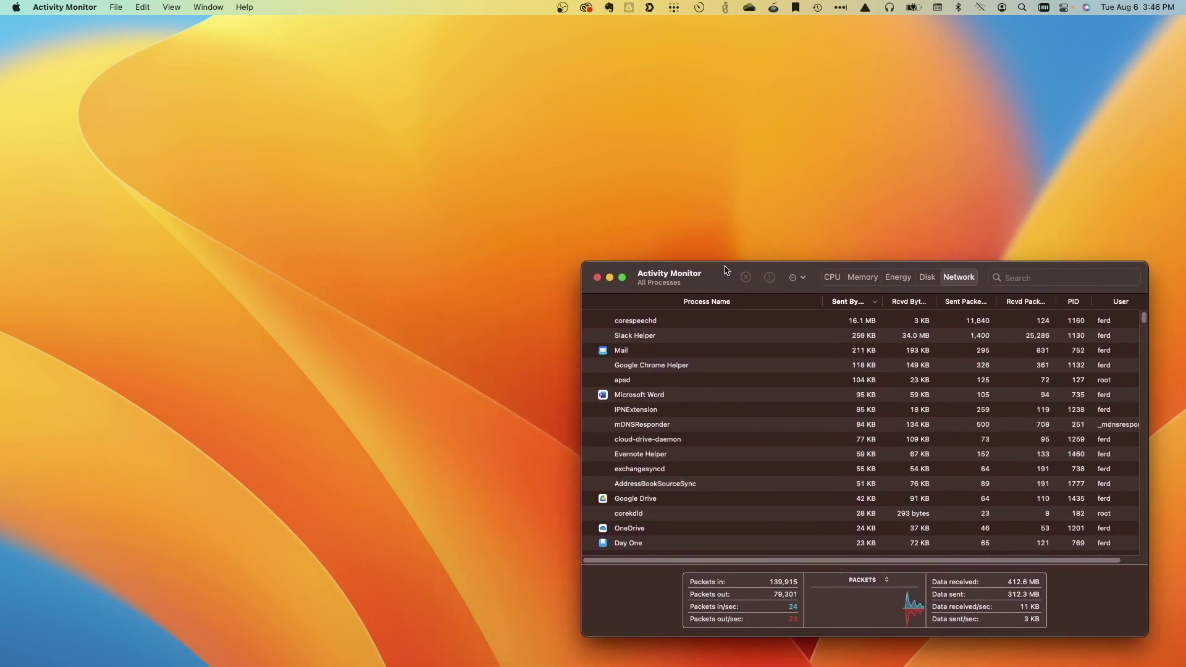
- Open a new Finder window via Spotlight beside Activity Monitor
click(365, 643)
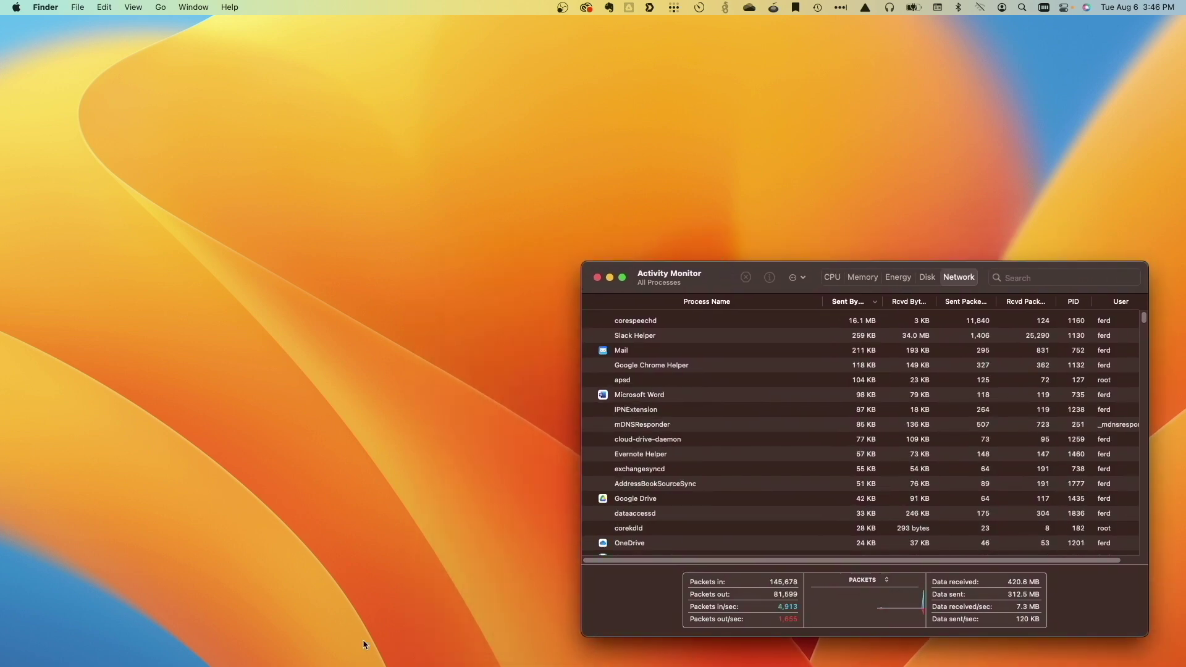
key(super+space)
text(finder)
key(Return)
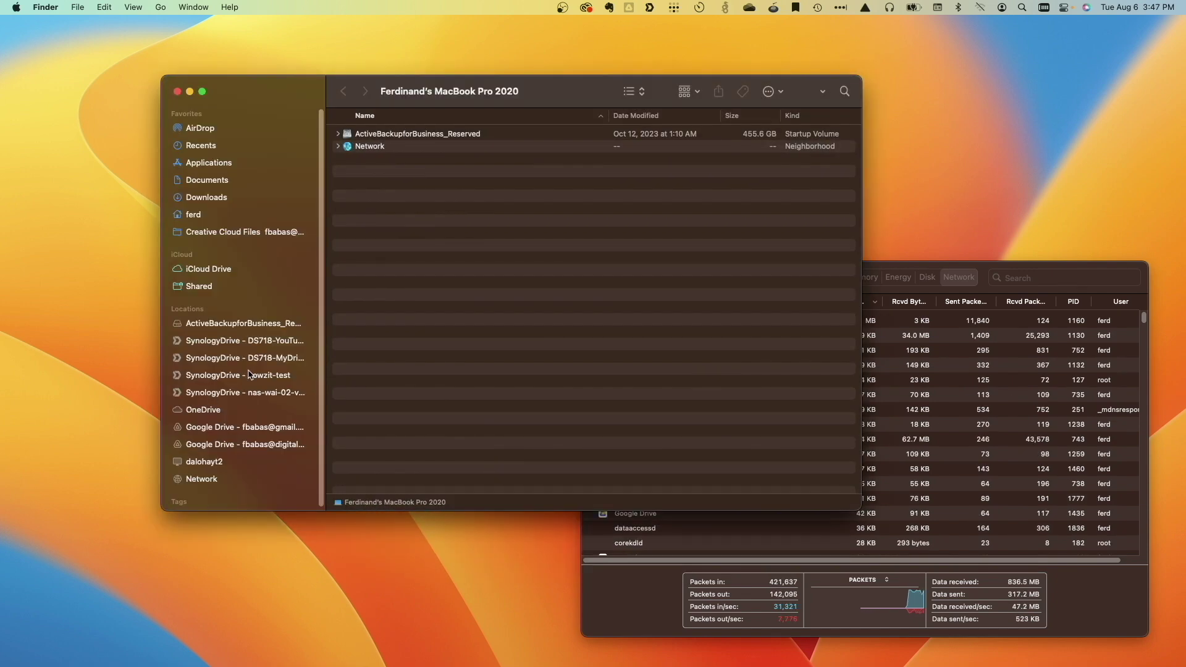
- Connect to the dalohayt2 server from Finder's Network, logging in with the registered user's name and password
click(204, 480)
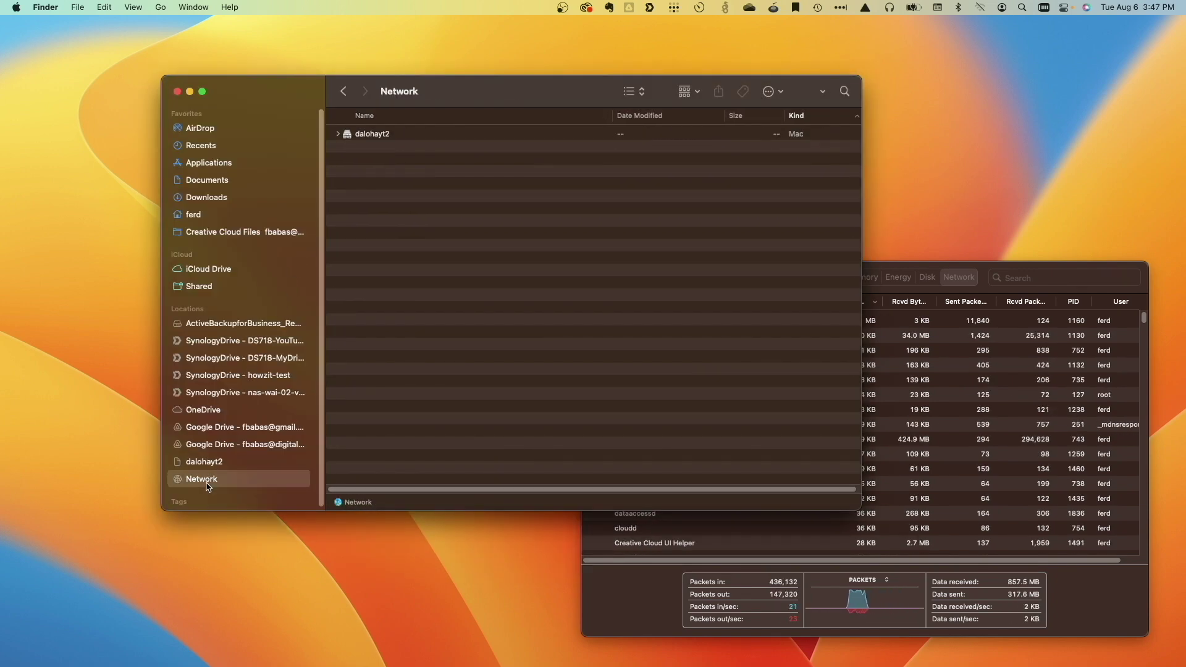
double_click(366, 134)
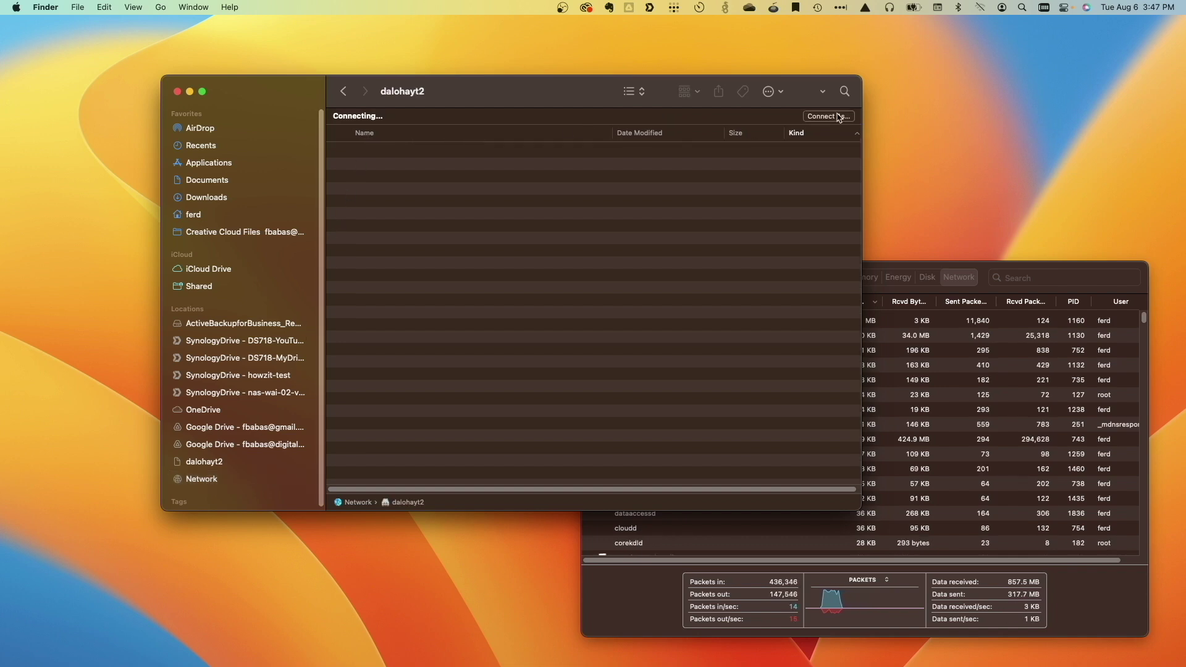
click(839, 118)
text(dsadmin)
key(Tab)
text(•••••••••••)
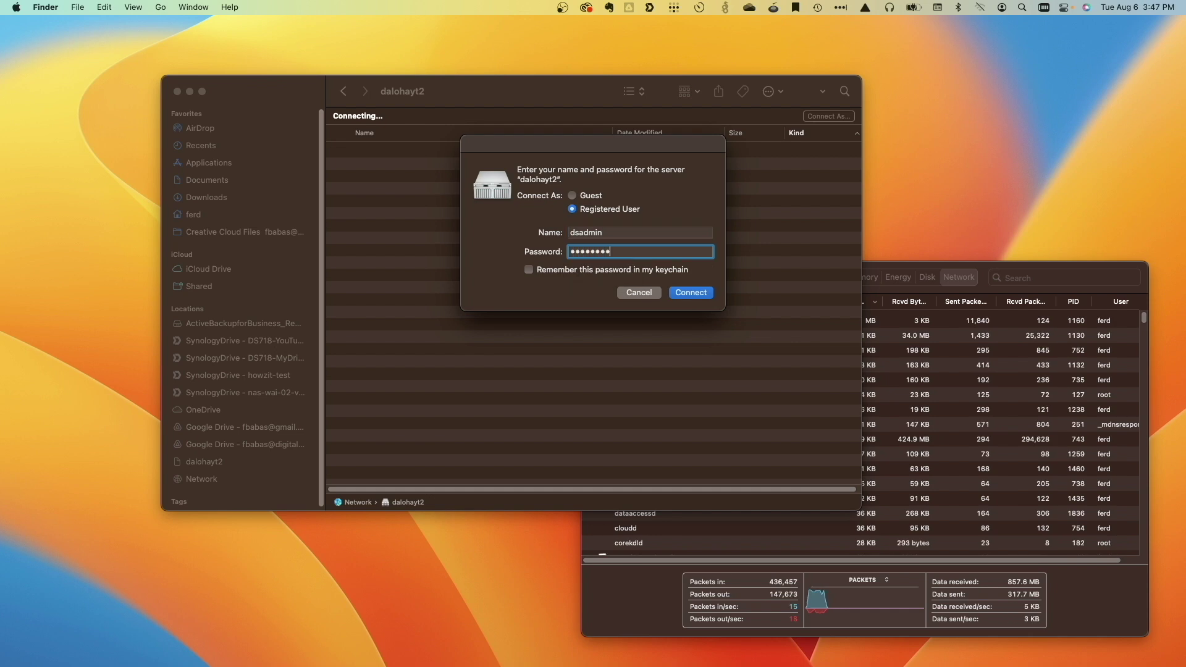
key(Return)
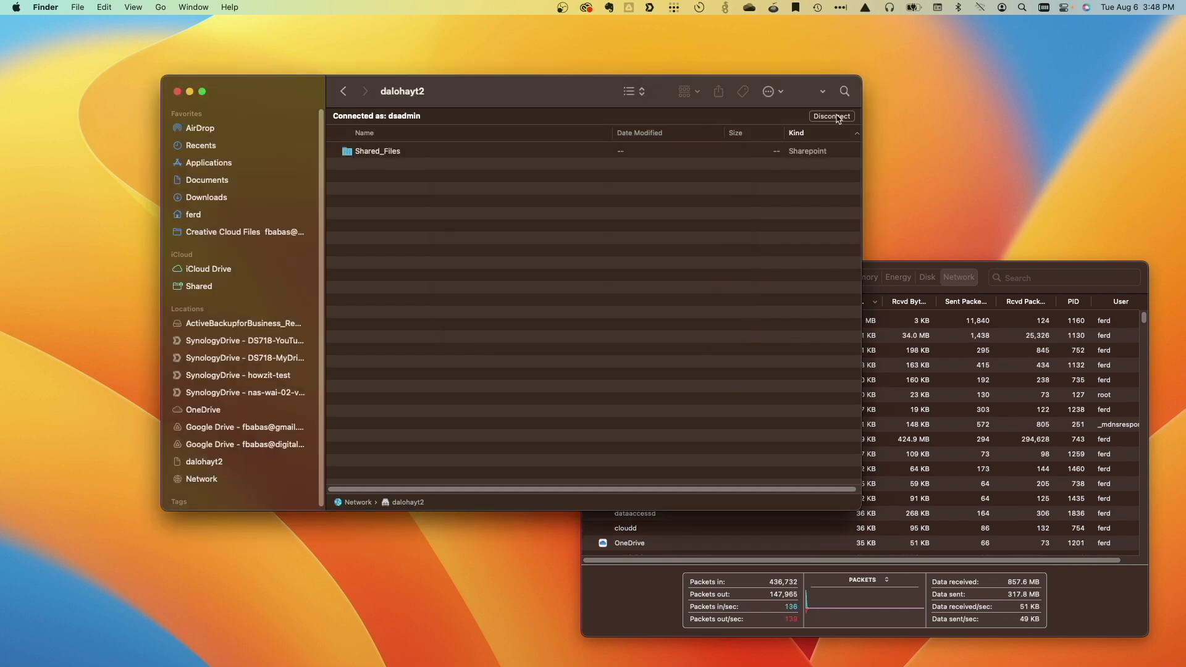
- Copy the Ubuntu ISO from Shared_Files to the Mac desktop while watching Activity Monitor
double_click(378, 149)
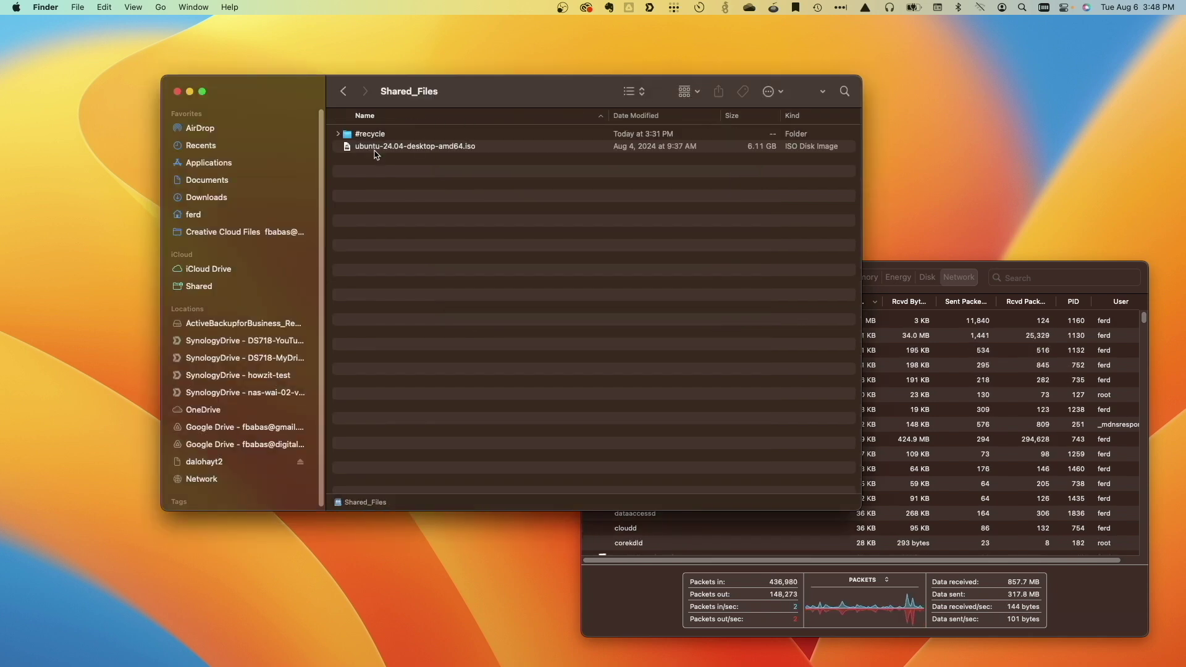
drag(375, 152, 157, 562)
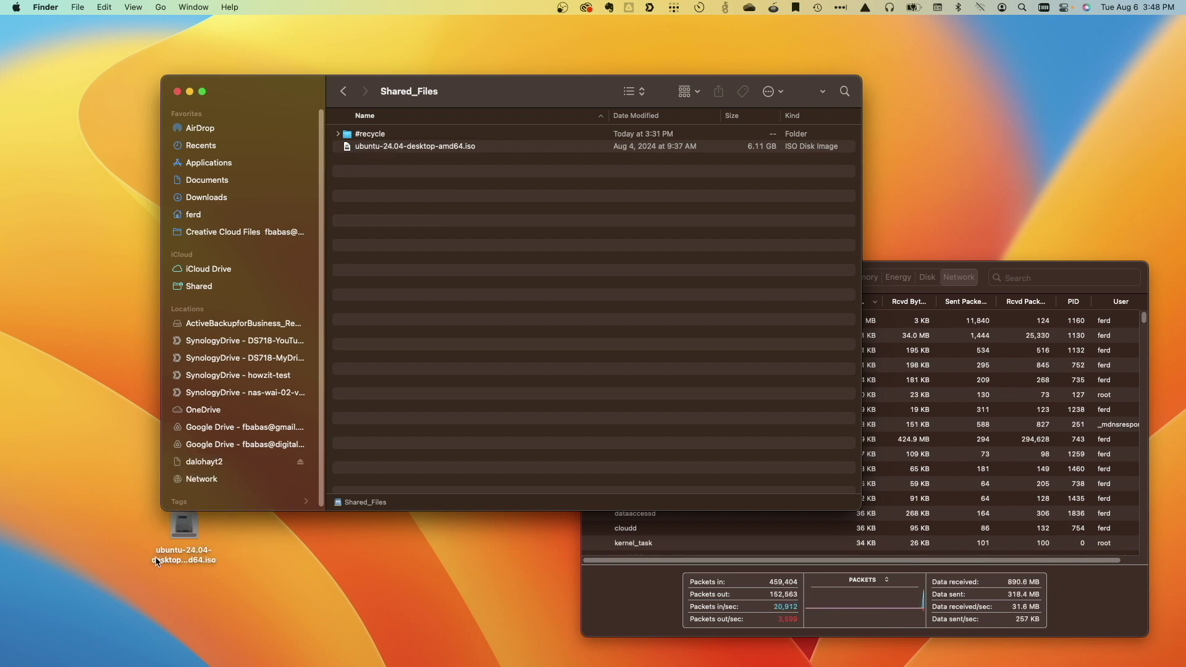
click(1020, 292)
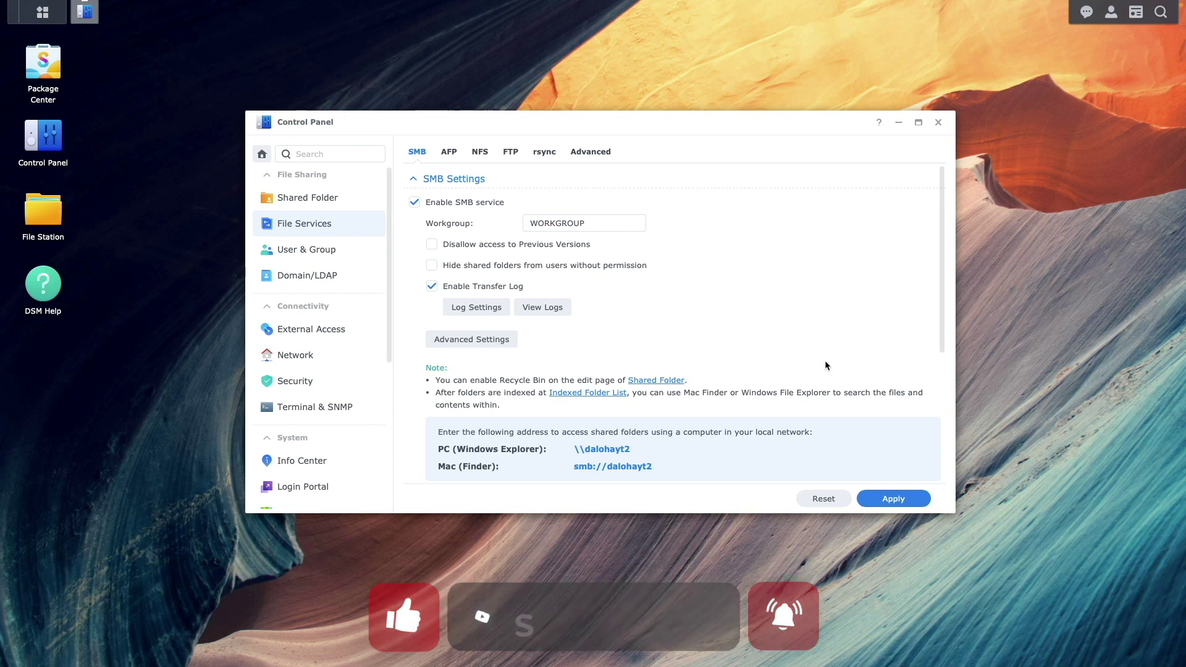
- Tick Enable SMB3 Multichannel in the SMB advanced Others options and save
click(513, 345)
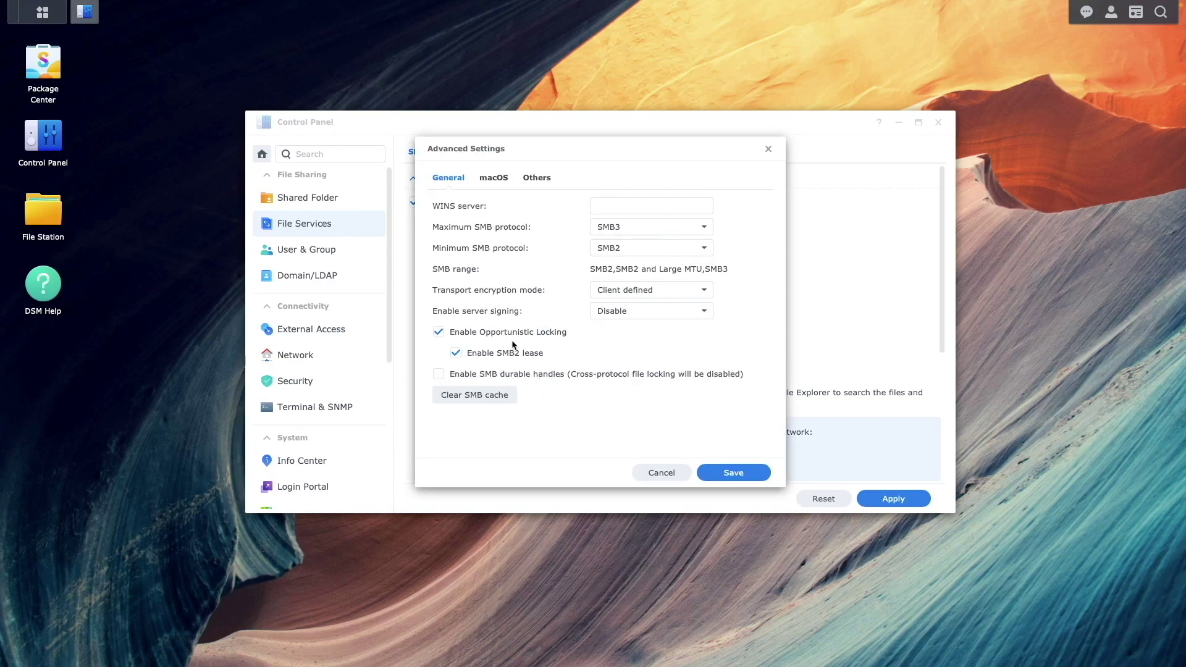
click(547, 186)
scroll(639, 363, down, 5)
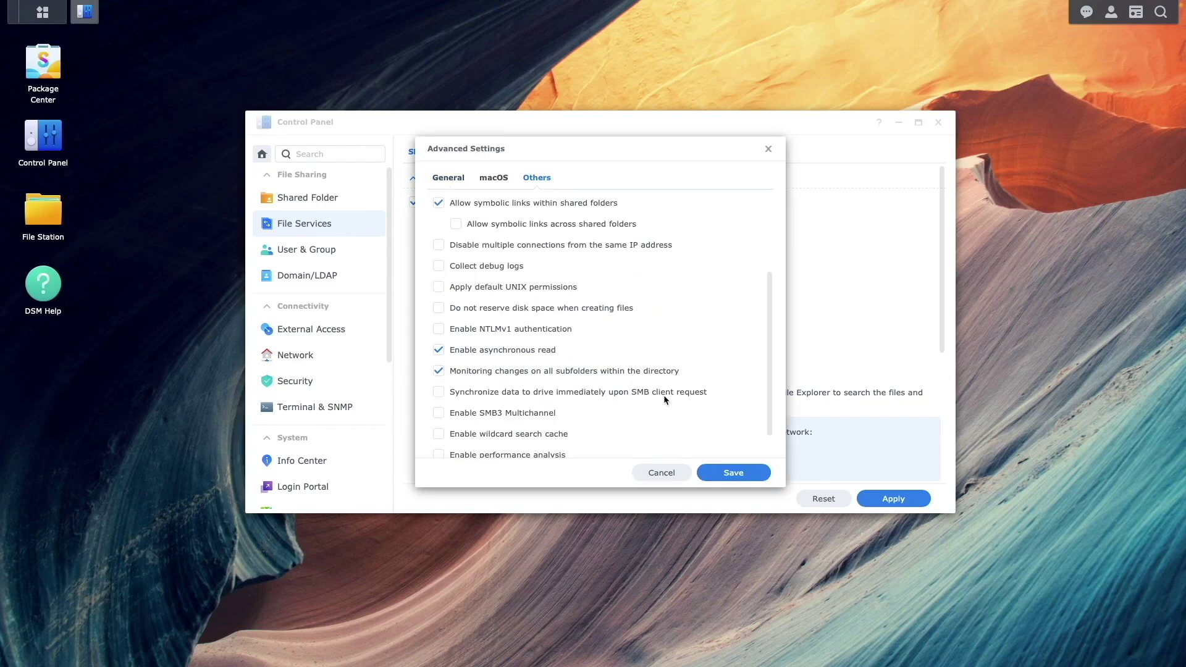
click(539, 378)
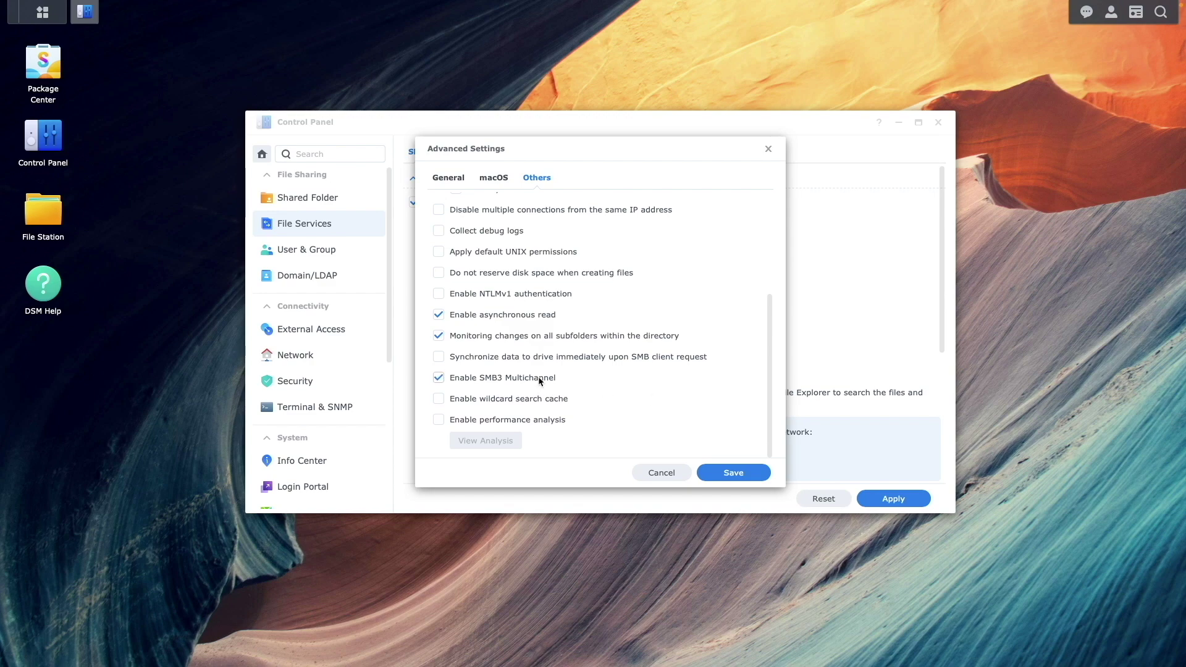
click(711, 472)
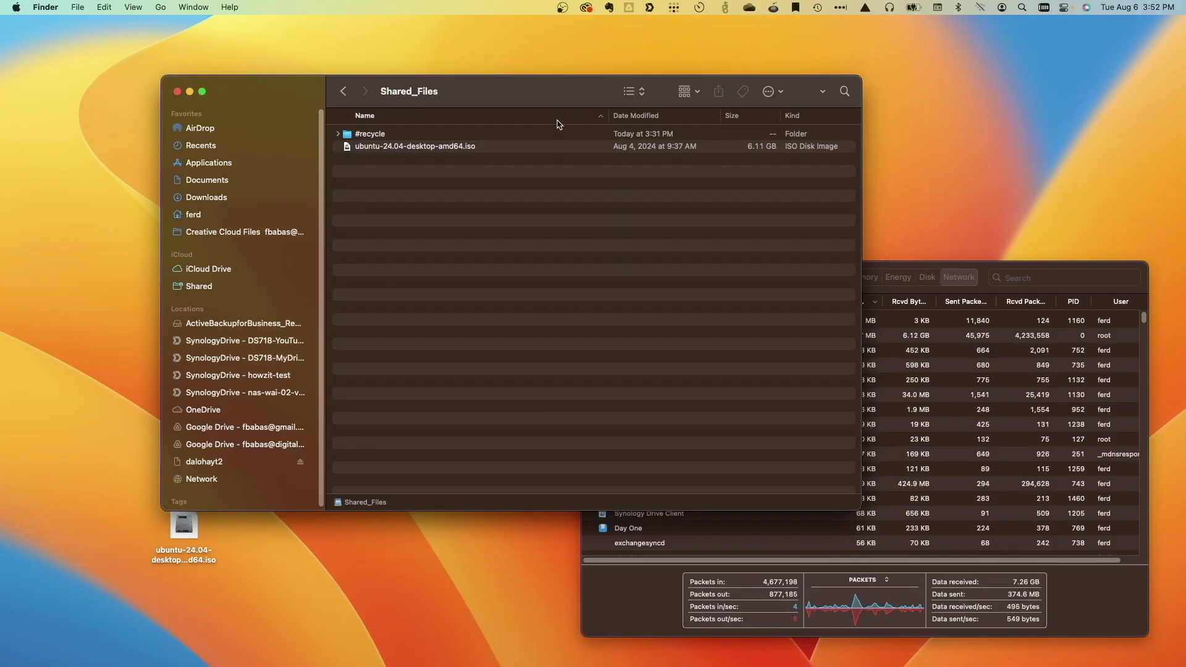
- Eject dalohayt2 and reconnect to it from Network as a registered user with the account password
click(299, 463)
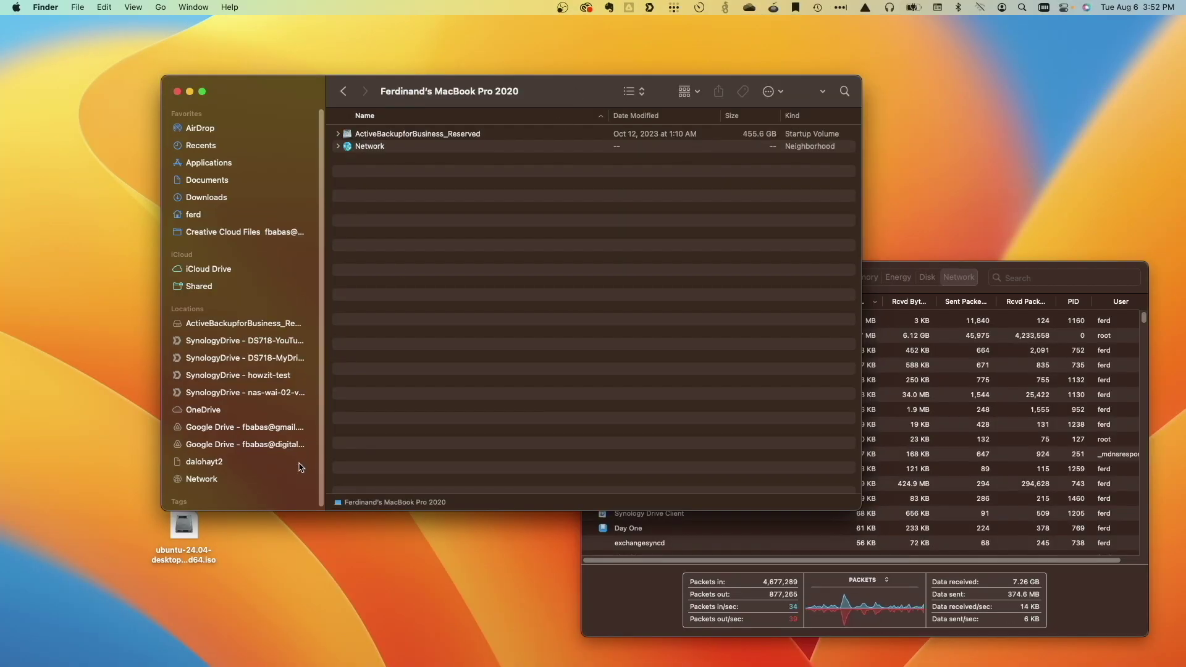
click(216, 480)
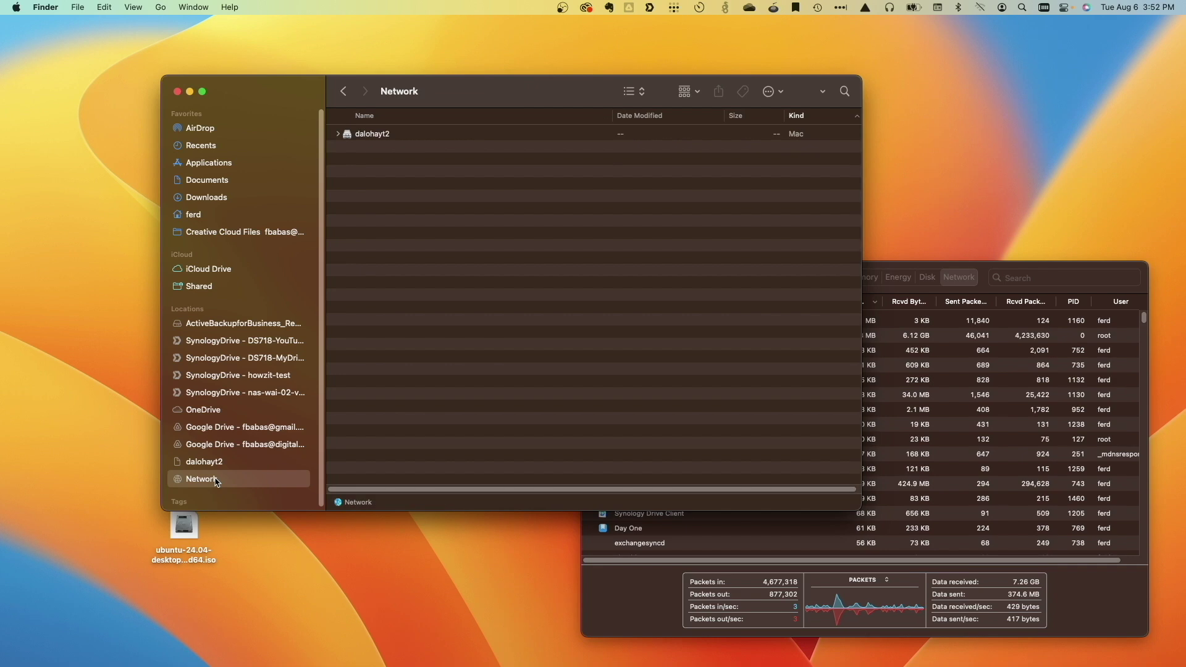
double_click(373, 134)
click(826, 118)
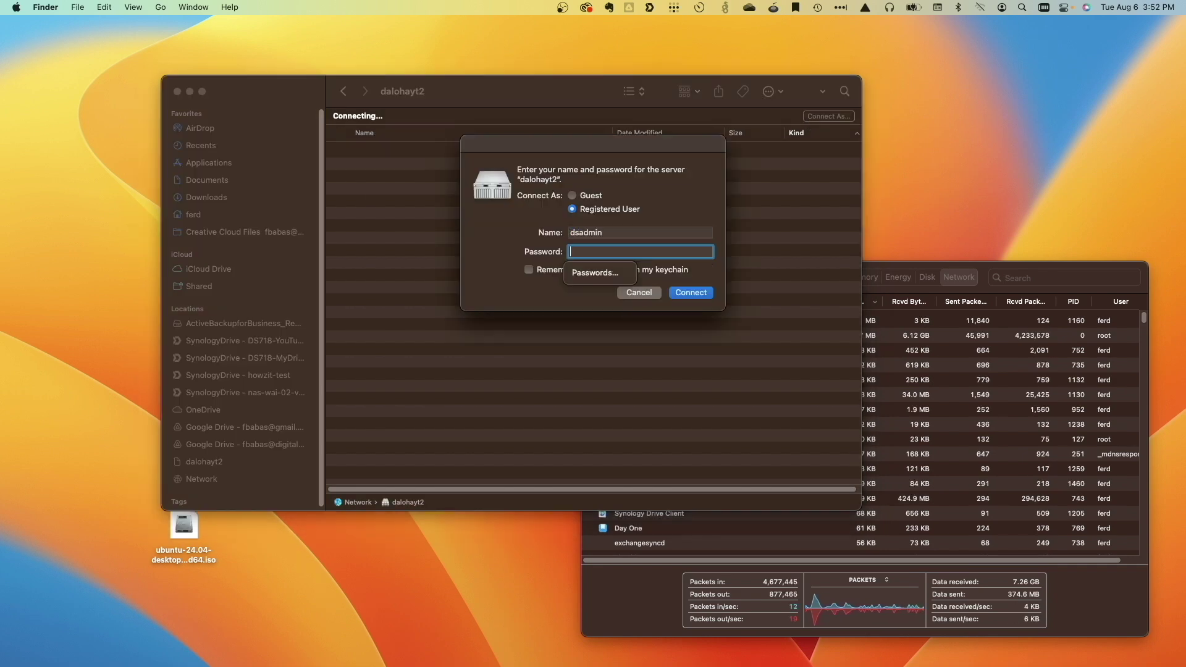
text(***********)
key(Return)
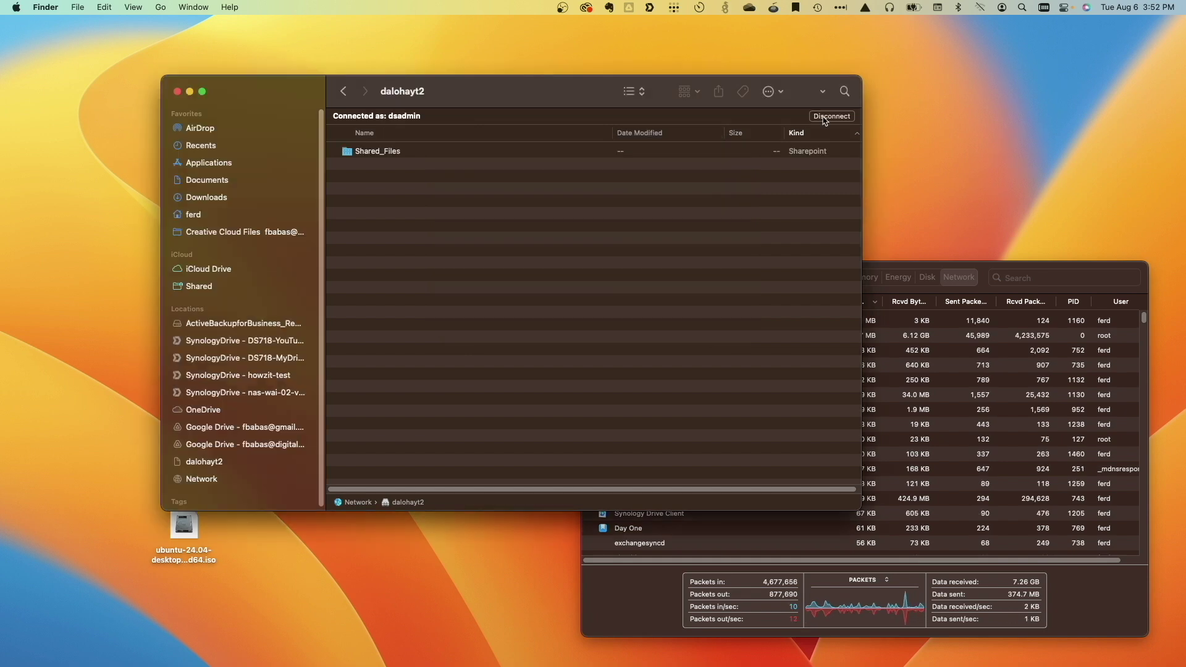
- In Shared_Files, trash the ubuntu ISO and copy the desktop ubuntu ISO back in
double_click(431, 155)
right_click(393, 147)
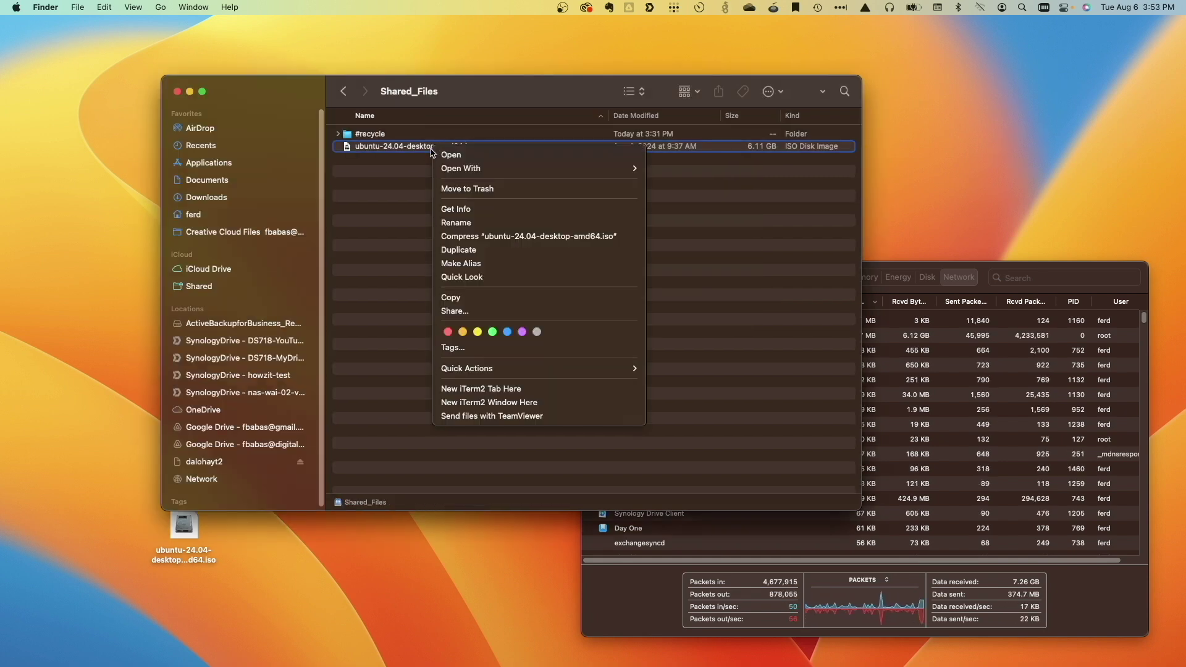
click(458, 191)
click(609, 274)
drag(184, 525, 396, 212)
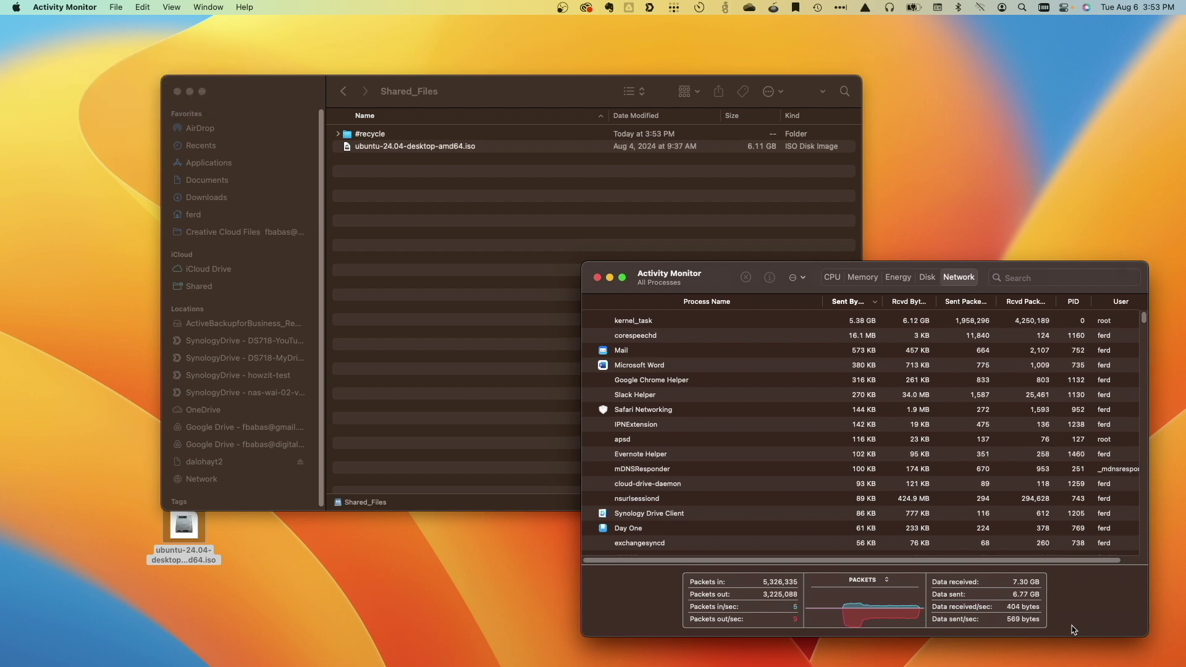
- Launch iTerm2 via Spotlight and enlarge its window and text size
key(super+space)
text(iterm)
key(Return)
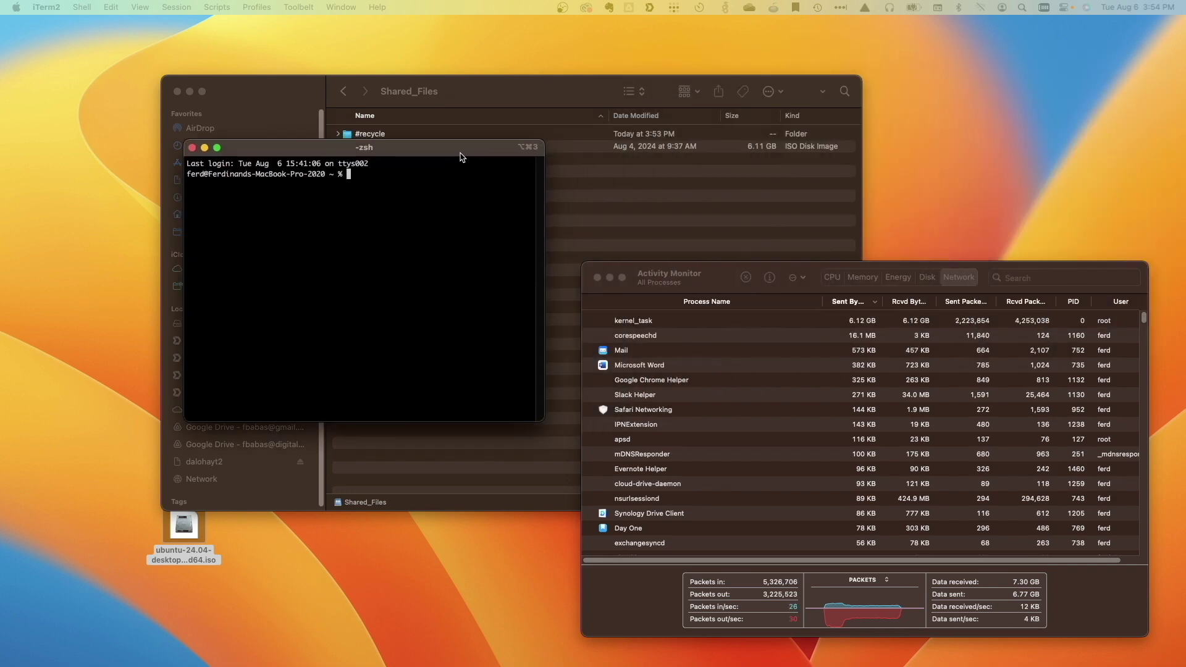
drag(527, 420, 727, 506)
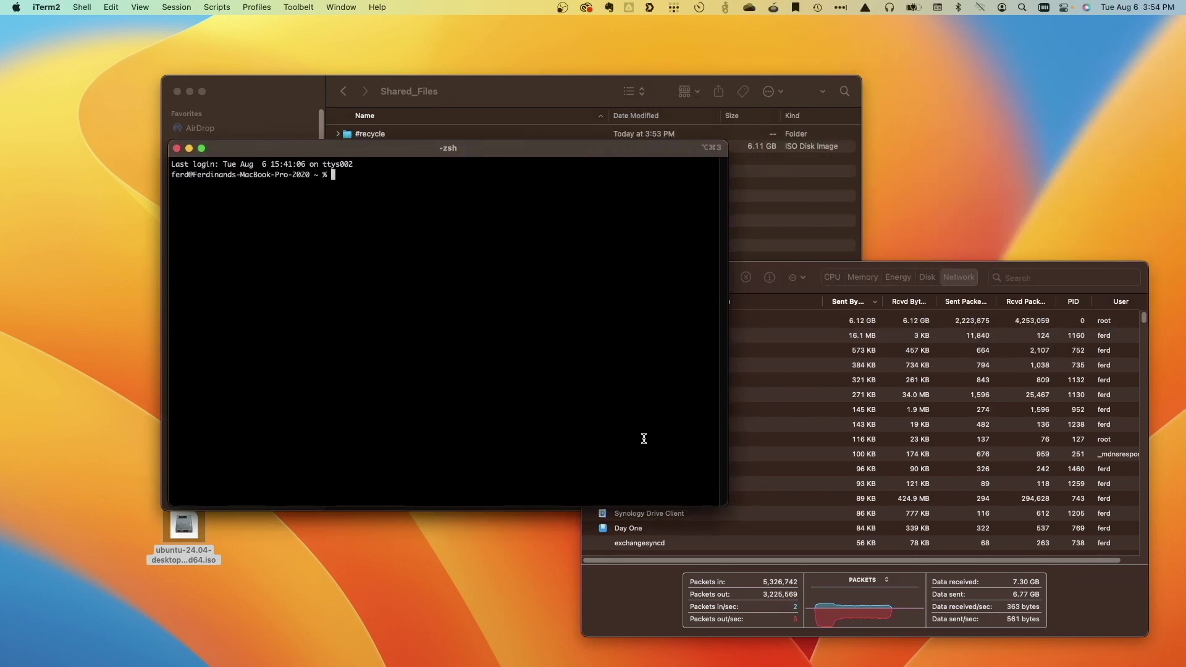
key(super+equal)
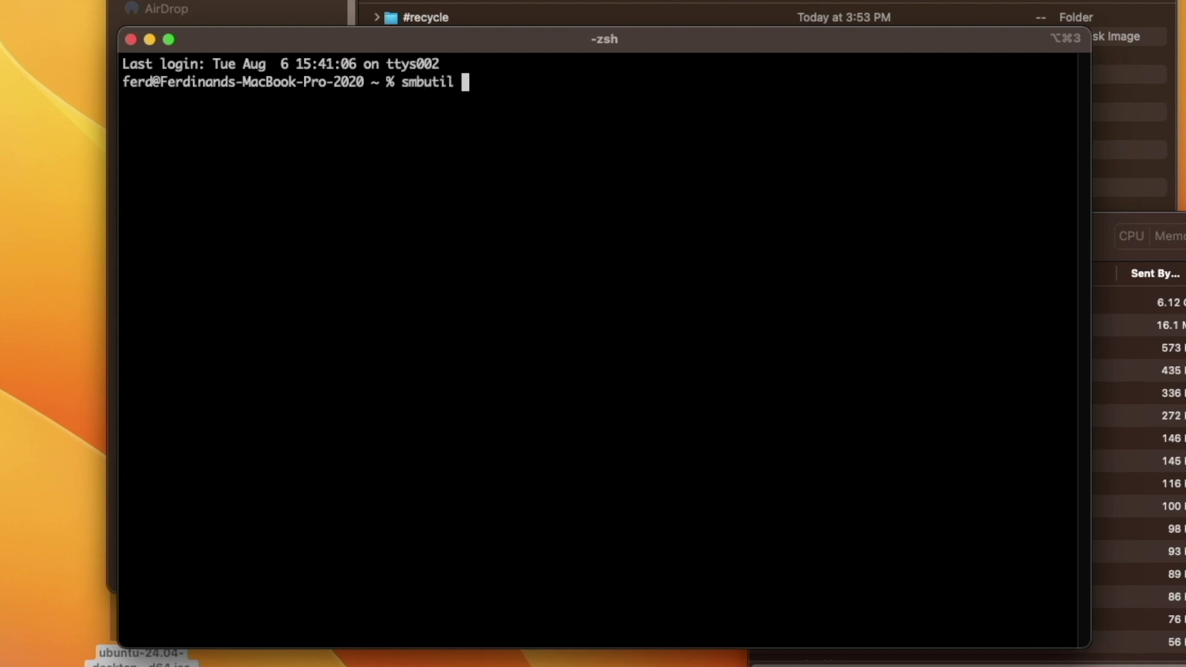
- Run 'smbutil multichannel -a' to confirm two active 1.0 Gb channels, then exit the shell
text(multichannel -a)
key(Return)
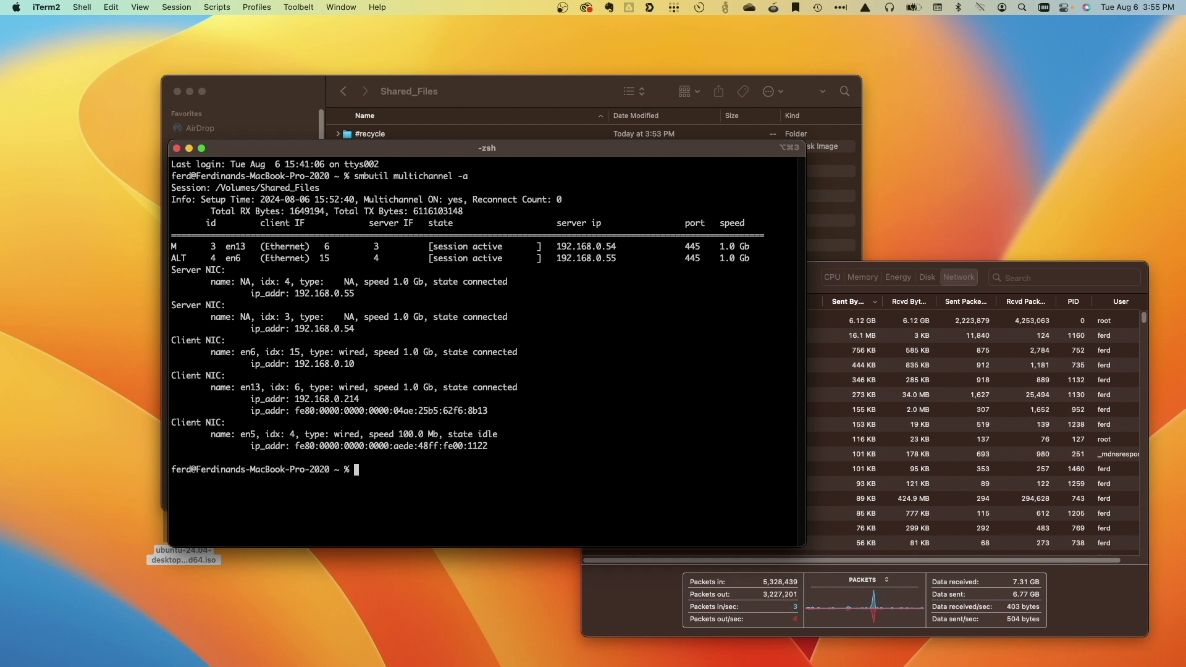
text(xit)
key(Return)
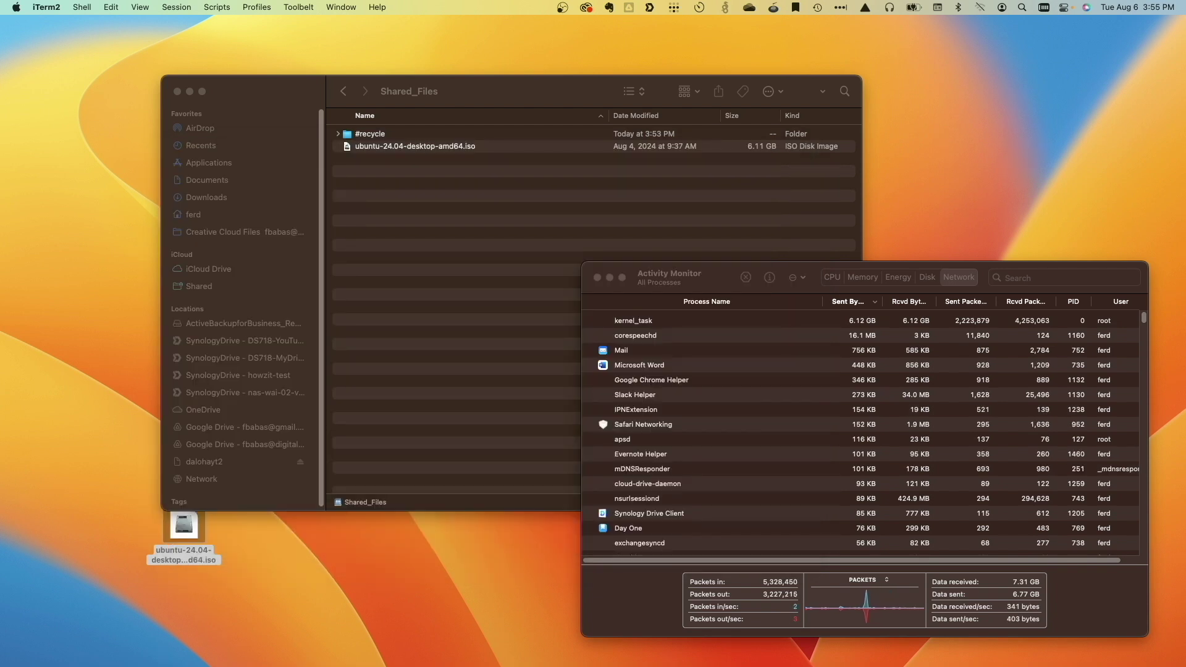
- Close the Shared_Files Finder window and quit Activity Monitor
click(177, 91)
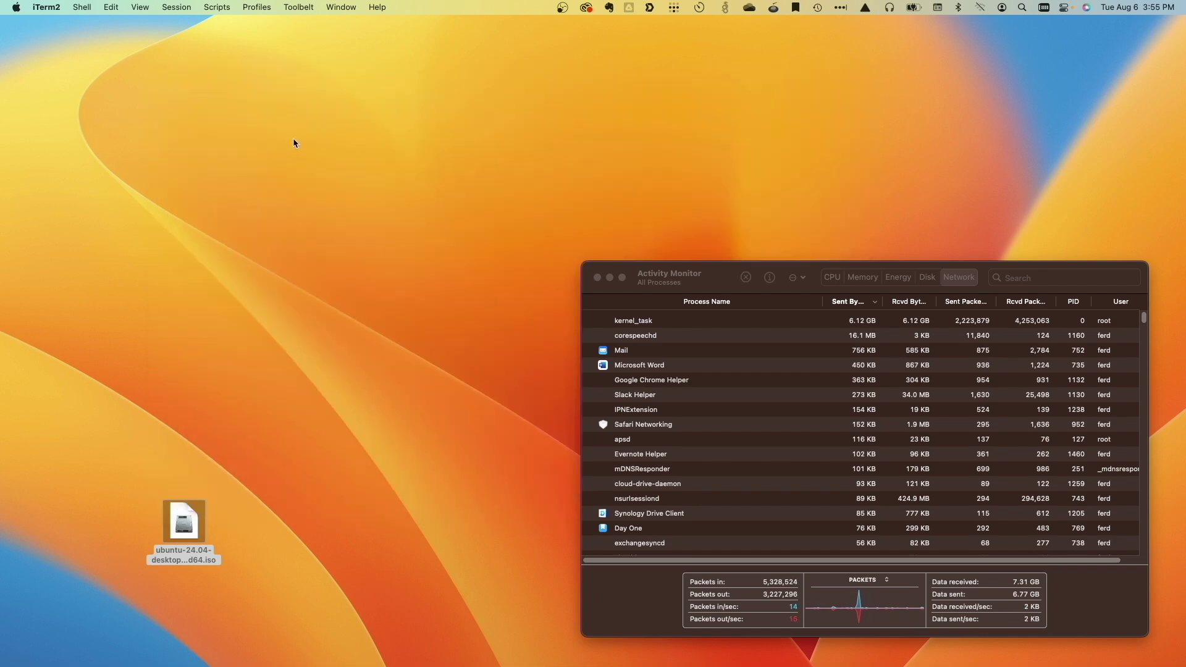
click(717, 282)
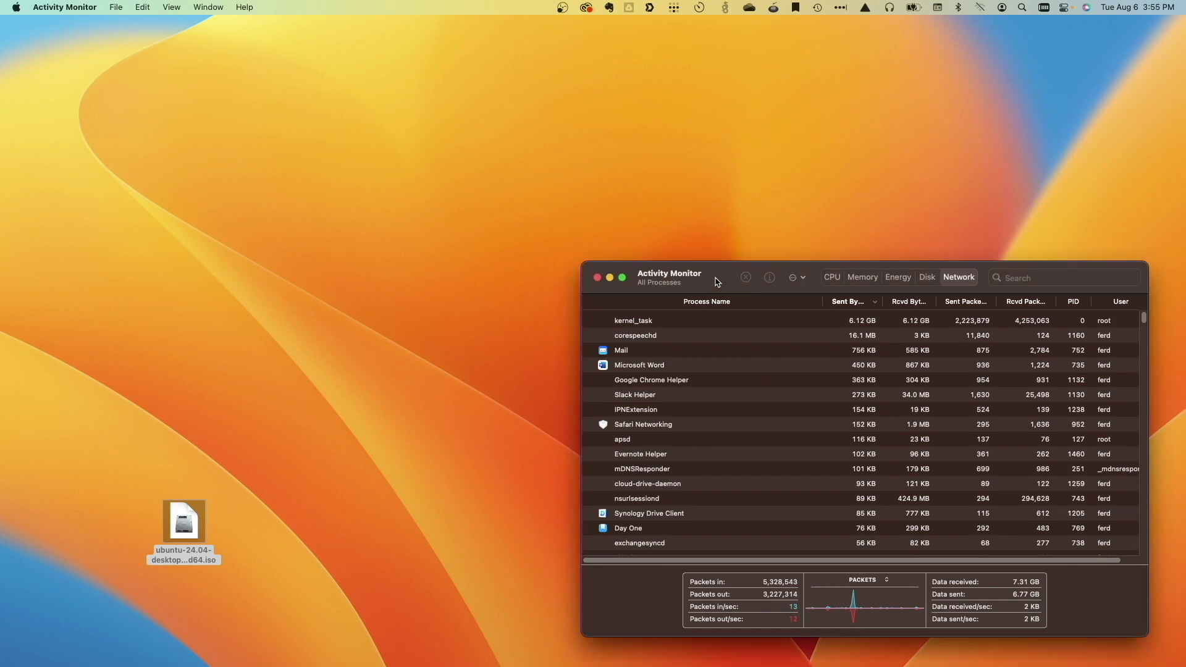
key(cmd+q)
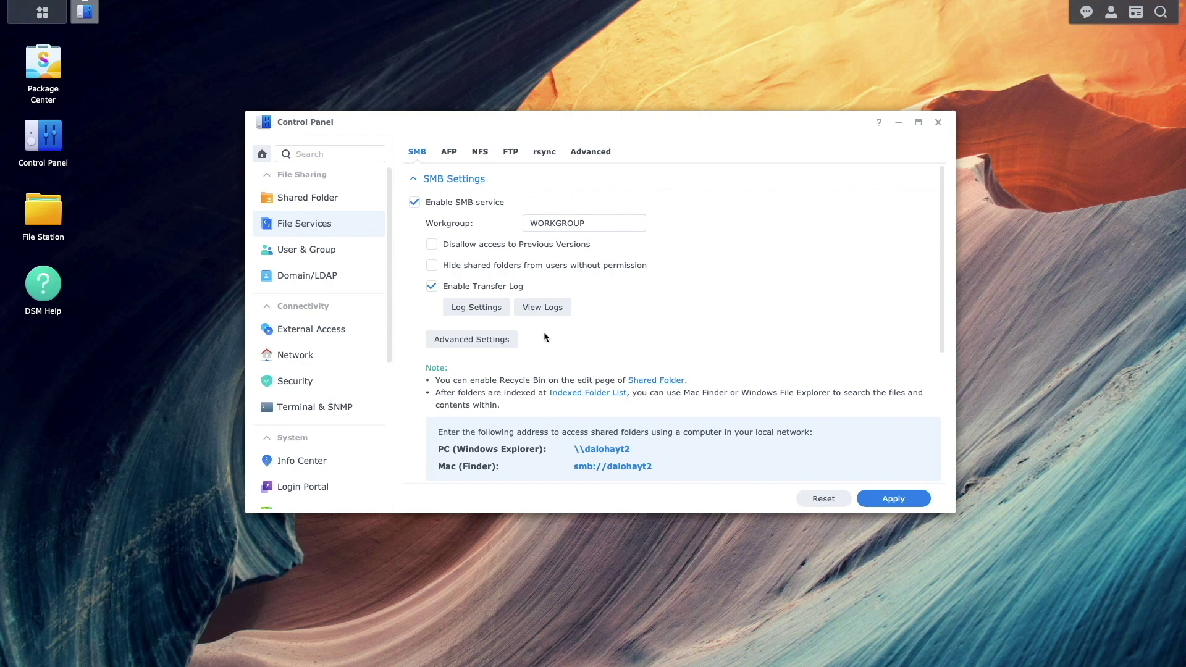
- Reopen SMB Advanced Settings' Others options and check that Enable SMB3 Multichannel is still ticked
click(512, 344)
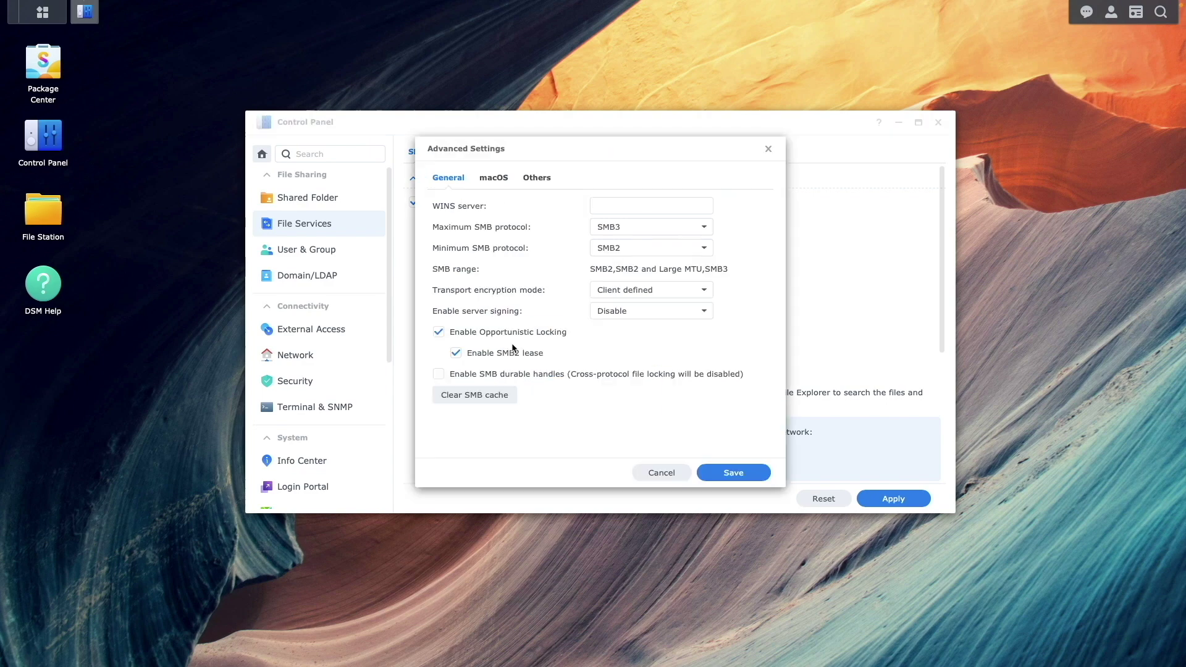
click(544, 182)
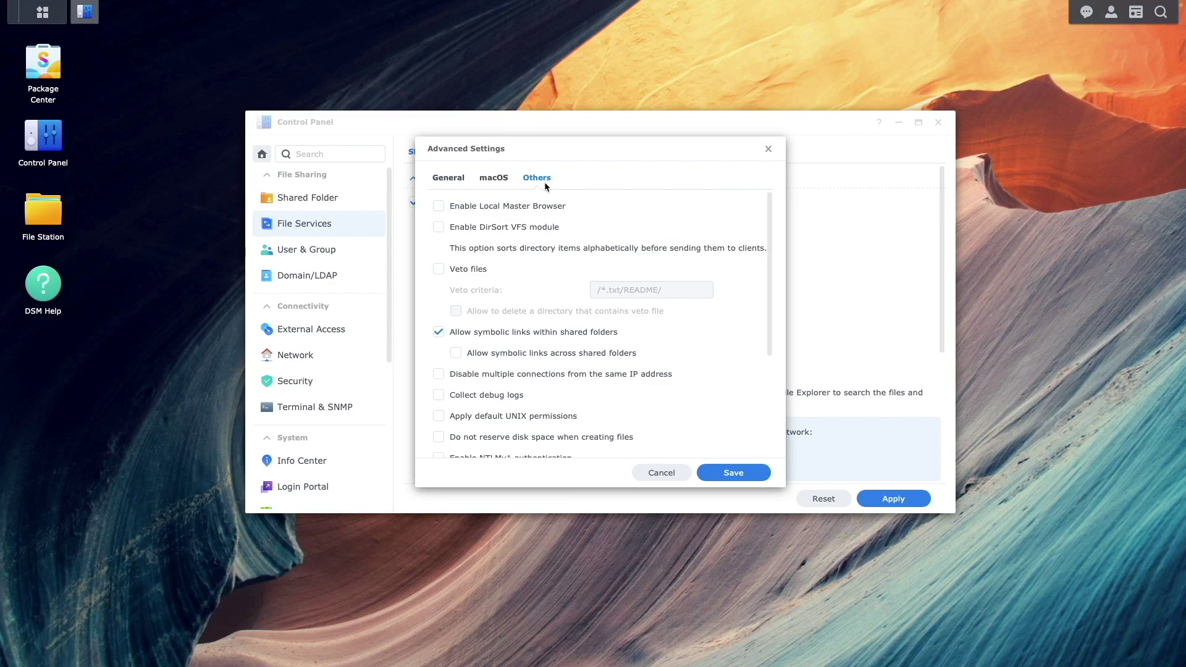
scroll(714, 393, down, 5)
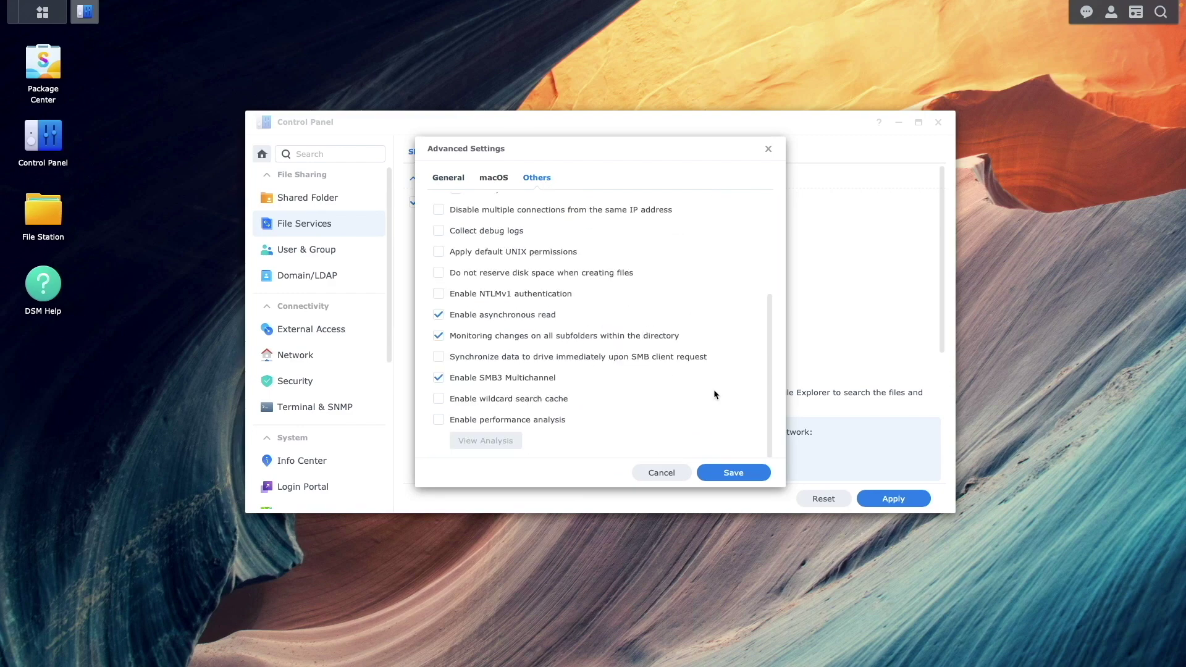